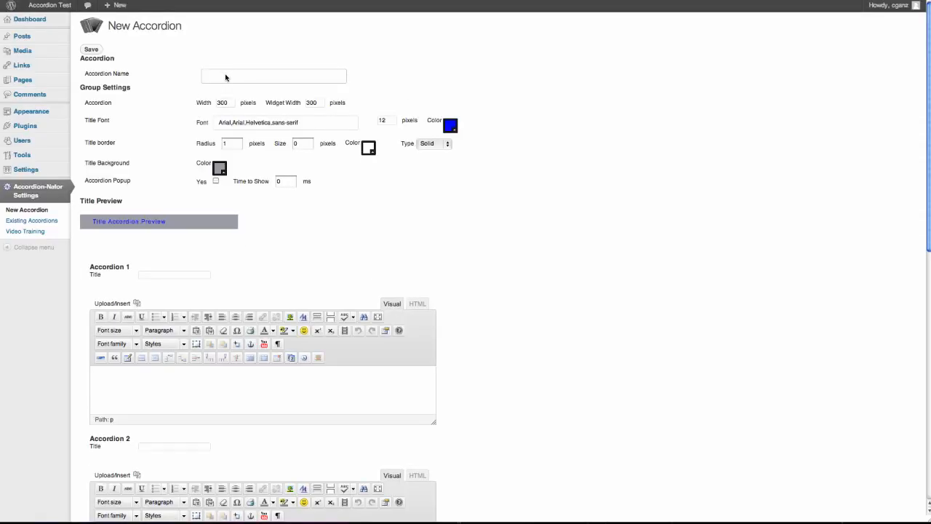
- Name the accordion "First Accordion" and set its widget width to 250 pixels
{"action": "left_click", "coordinate": [225, 77]}
{"action": "type", "text": "First Accordion"}
{"action": "left_click", "coordinate": [318, 103]}
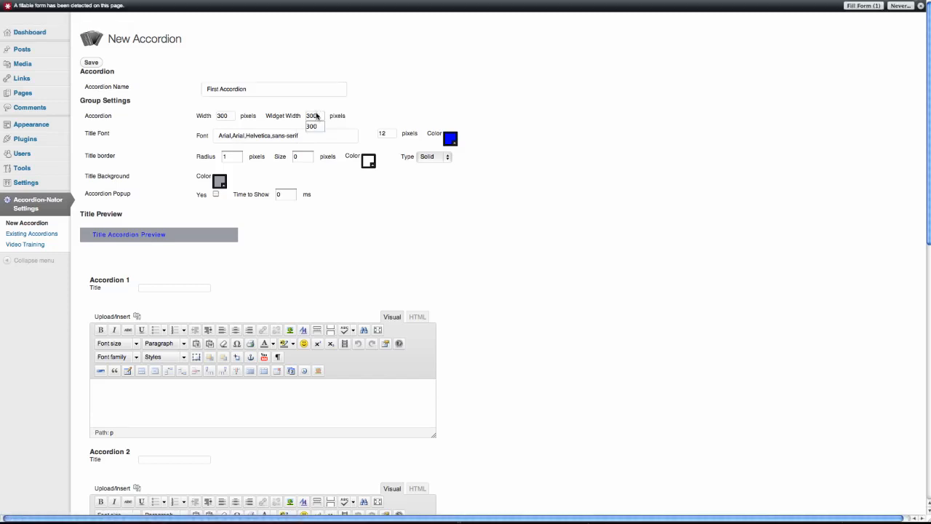
{"action": "type", "text": "250"}
{"action": "left_click", "coordinate": [382, 224]}
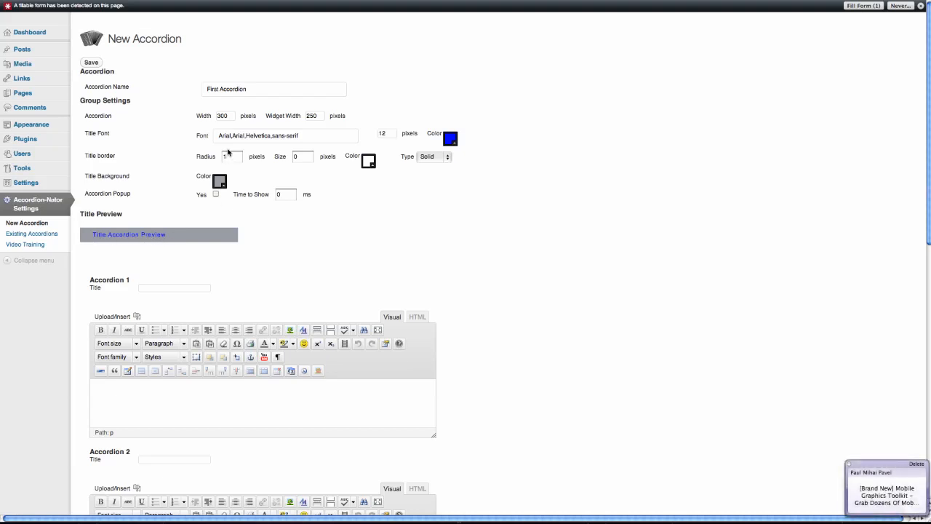
- Try Lucida Console as the title font and return the font to Arial
{"action": "left_click", "coordinate": [306, 135]}
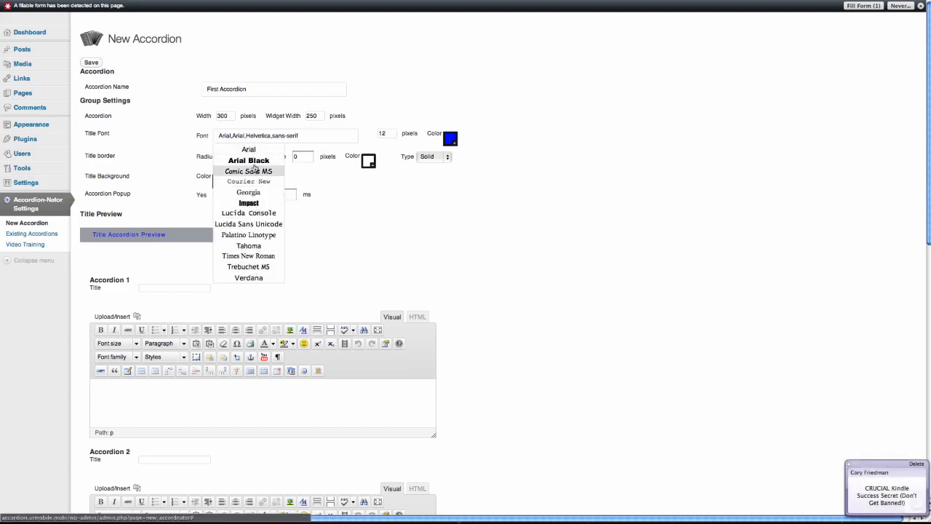
{"action": "left_click", "coordinate": [249, 213]}
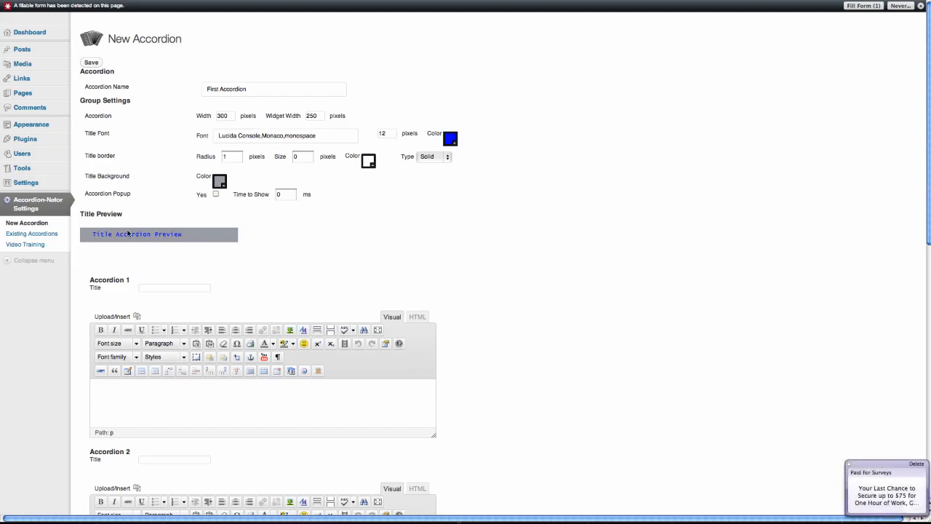
{"action": "left_click", "coordinate": [268, 140]}
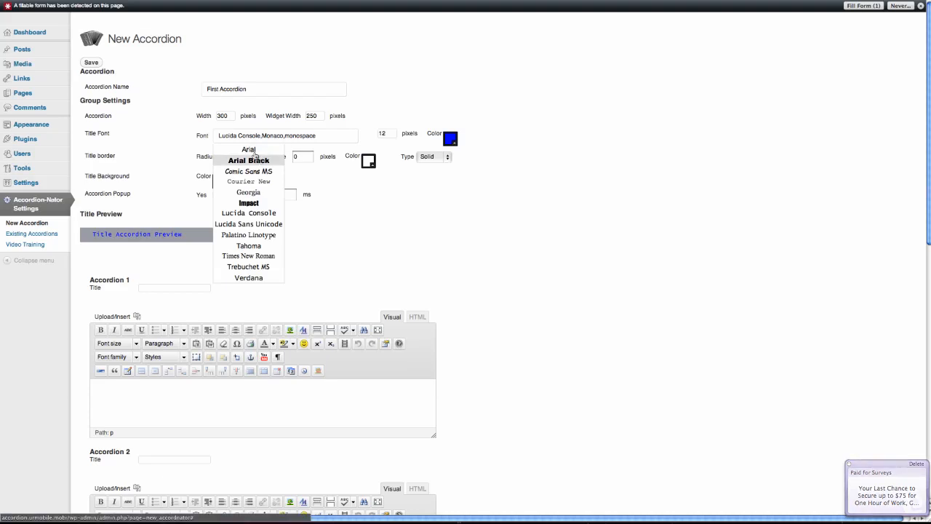
{"action": "left_click", "coordinate": [248, 148]}
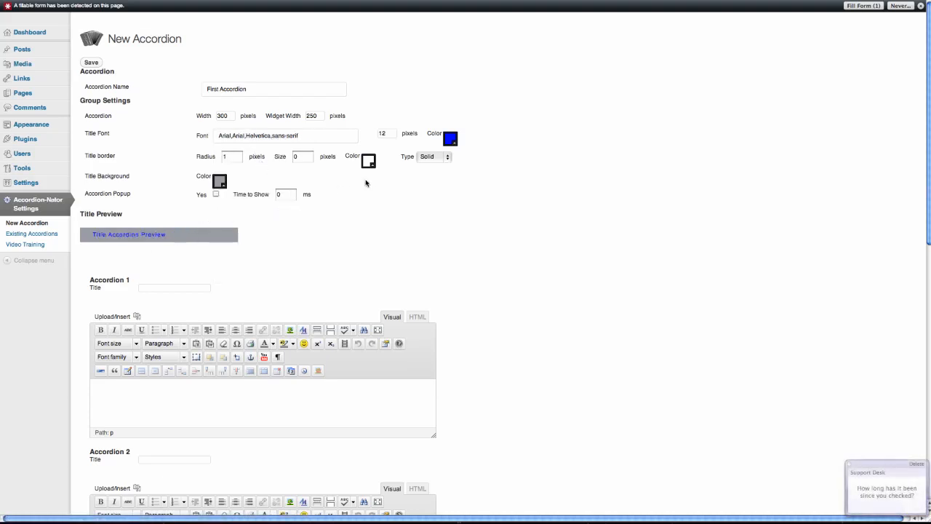
- Set the title font size to 16 pixels and its color to dark purple
{"action": "left_click", "coordinate": [394, 135]}
{"action": "type", "text": "16"}
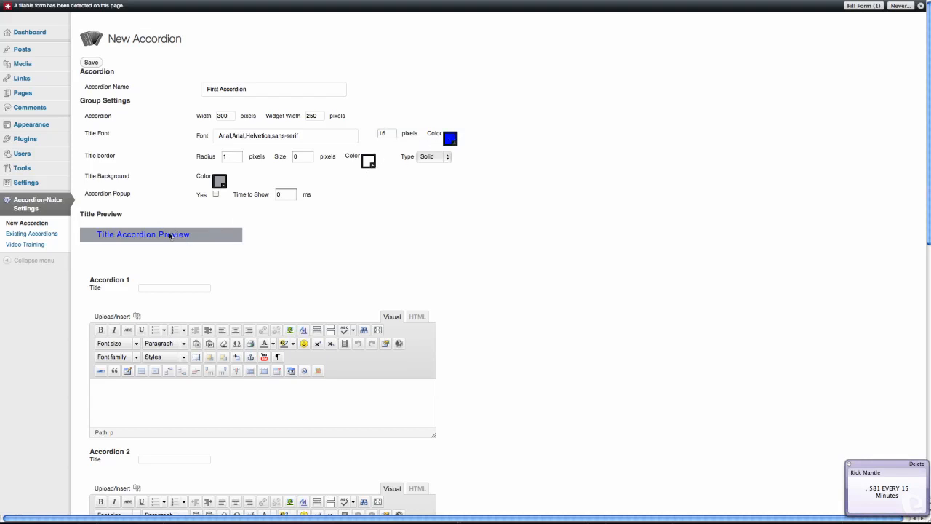
{"action": "left_click", "coordinate": [450, 141]}
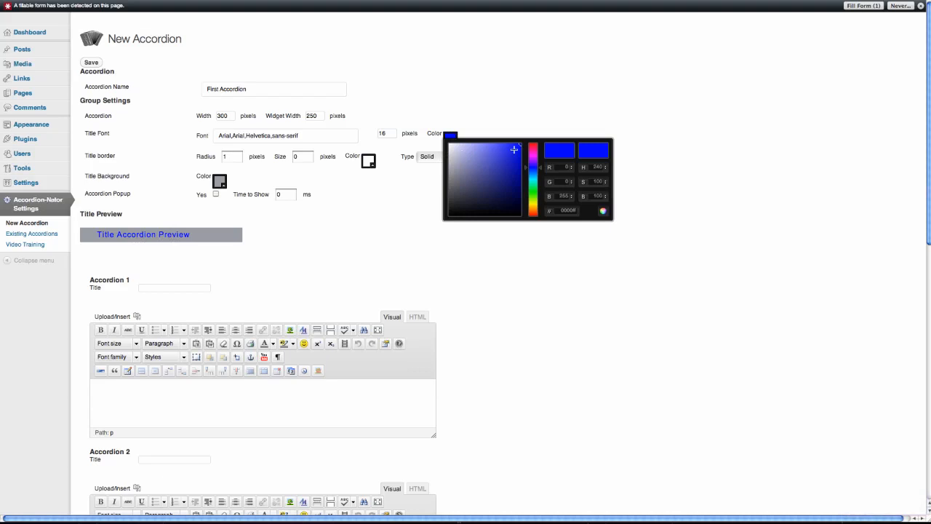
{"action": "mouse_move", "coordinate": [525, 168]}
{"action": "left_mouse_down"}
{"action": "mouse_move", "coordinate": [521, 144]}
{"action": "mouse_move", "coordinate": [500, 174]}
{"action": "mouse_move", "coordinate": [511, 181]}
{"action": "left_mouse_up"}
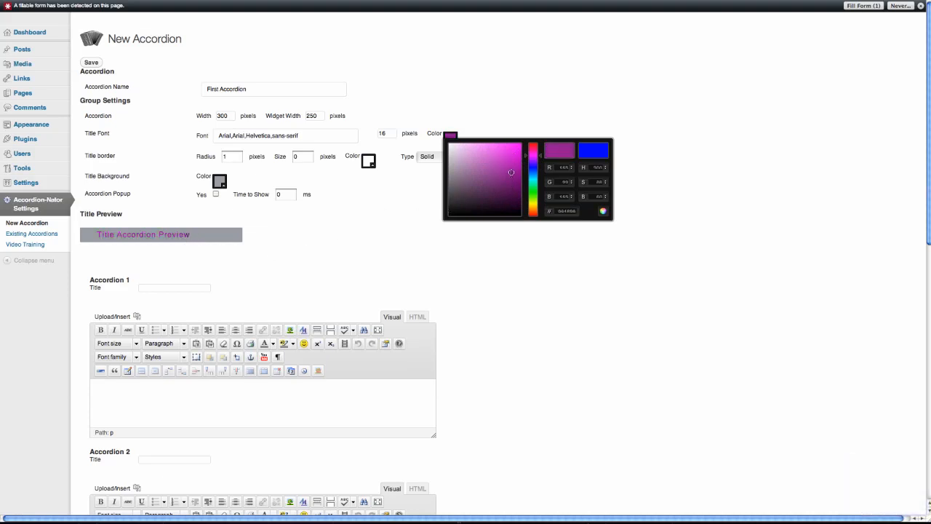
{"action": "left_click", "coordinate": [511, 182]}
{"action": "left_click", "coordinate": [512, 186]}
{"action": "left_click", "coordinate": [535, 249]}
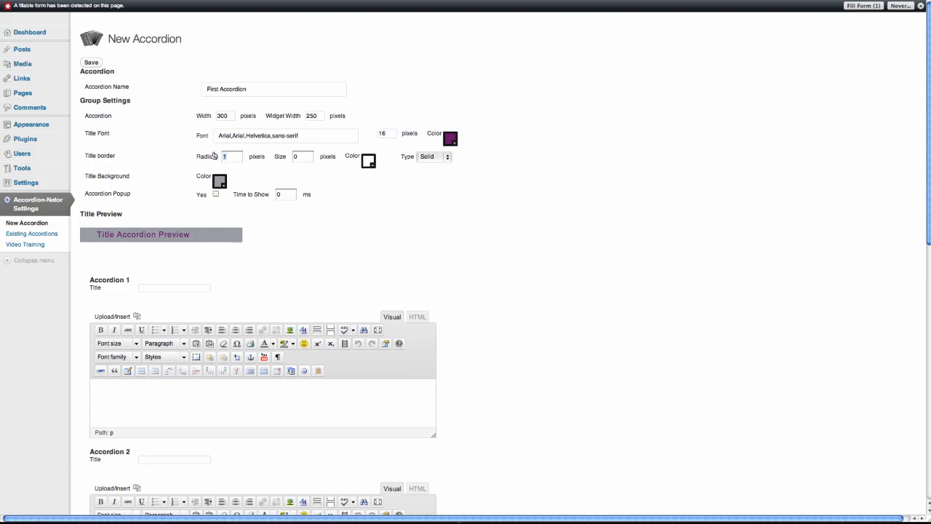
- Give the title border a radius of 14 pixels, a size of 2 pixels and a magenta-purple color
{"action": "type", "text": "14"}
{"action": "left_click", "coordinate": [304, 157]}
{"action": "key", "text": "BackSpace"}
{"action": "type", "text": "2"}
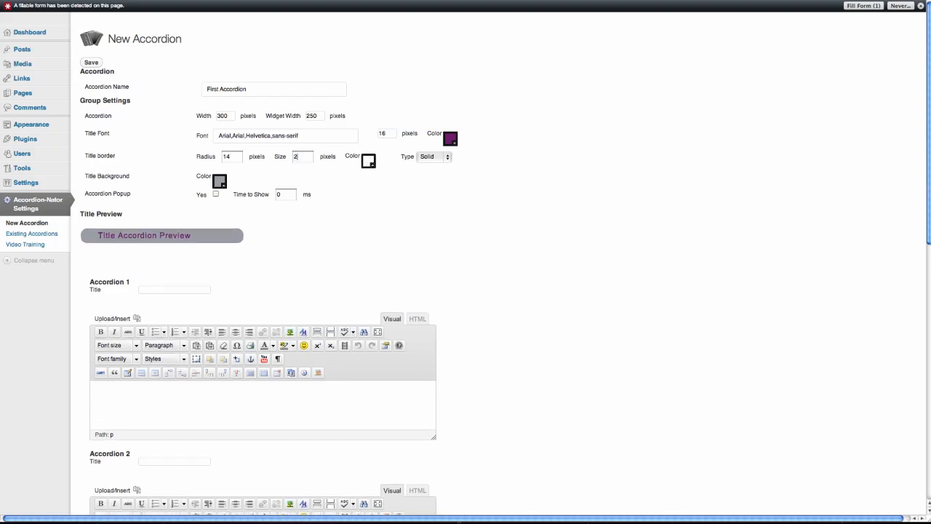
{"action": "left_click", "coordinate": [369, 160]}
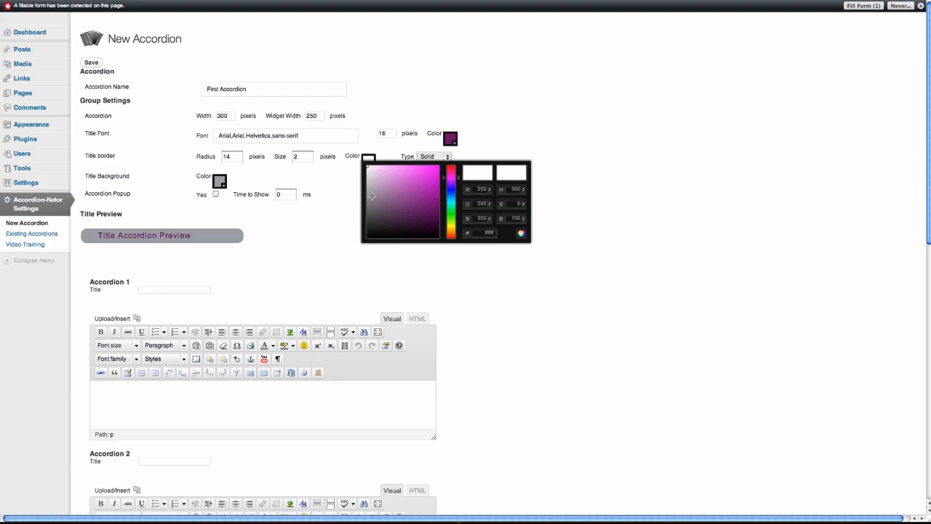
{"action": "left_click_drag", "start_coordinate": [367, 166], "coordinate": [432, 198]}
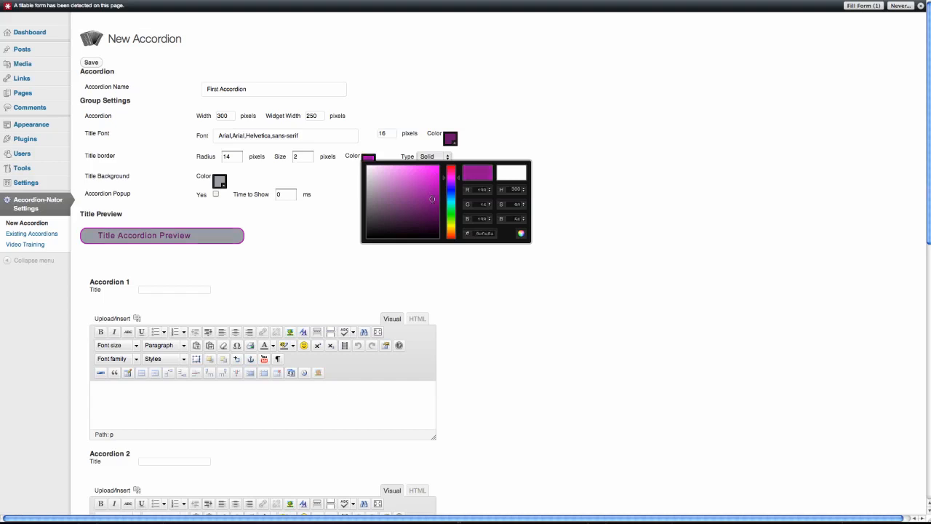
{"action": "left_click", "coordinate": [352, 256]}
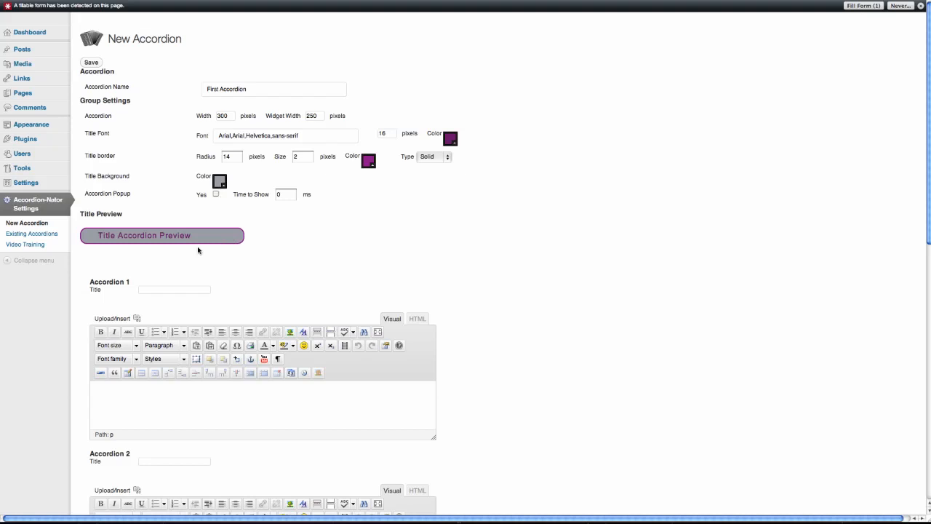
- Change the title background color to a pale lavender
{"action": "left_click", "coordinate": [216, 181]}
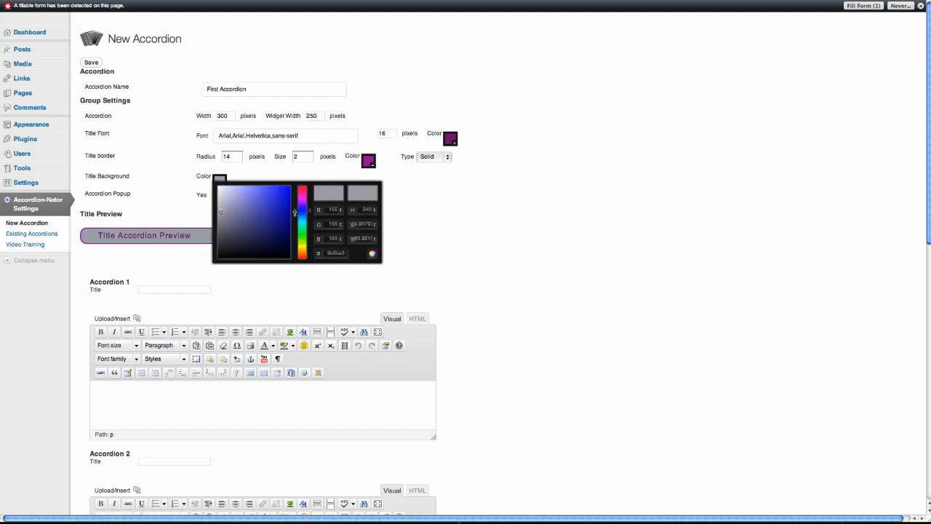
{"action": "left_click_drag", "start_coordinate": [295, 212], "coordinate": [294, 202]}
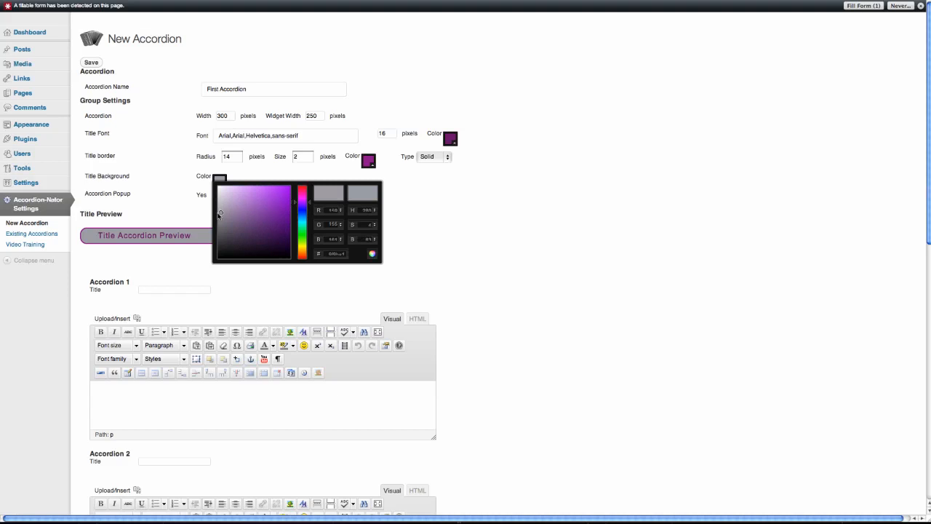
{"action": "left_click_drag", "start_coordinate": [220, 211], "coordinate": [229, 188]}
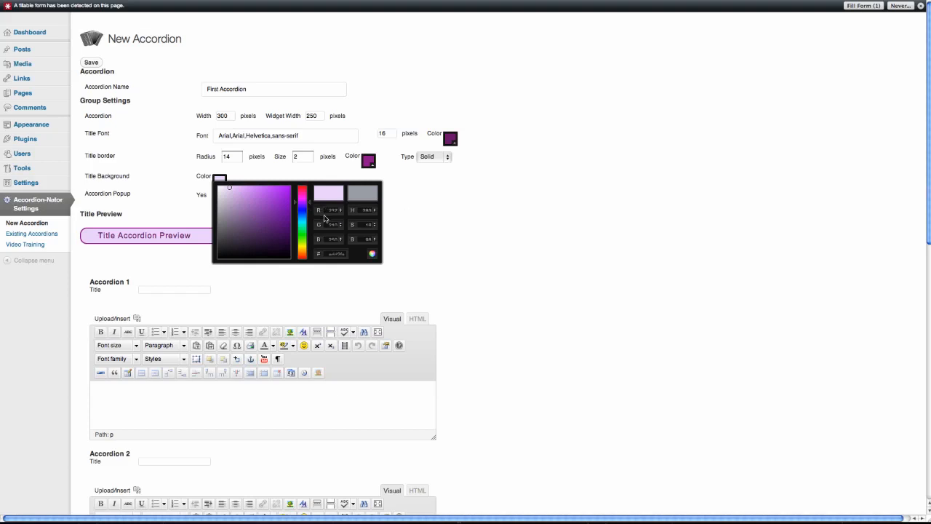
{"action": "left_click", "coordinate": [404, 226]}
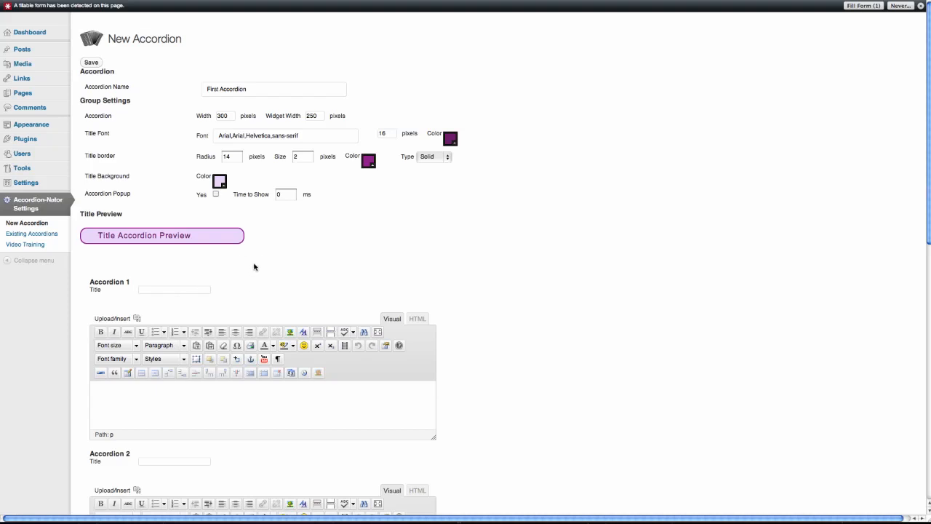
- Examine the accordion popup option, the four accordion content sections and the setting for adding more accordions
{"action": "left_click", "coordinate": [216, 195]}
{"action": "left_click", "coordinate": [216, 193]}
{"action": "scroll", "coordinate": [335, 276], "scroll_direction": "down", "scroll_amount": 6}
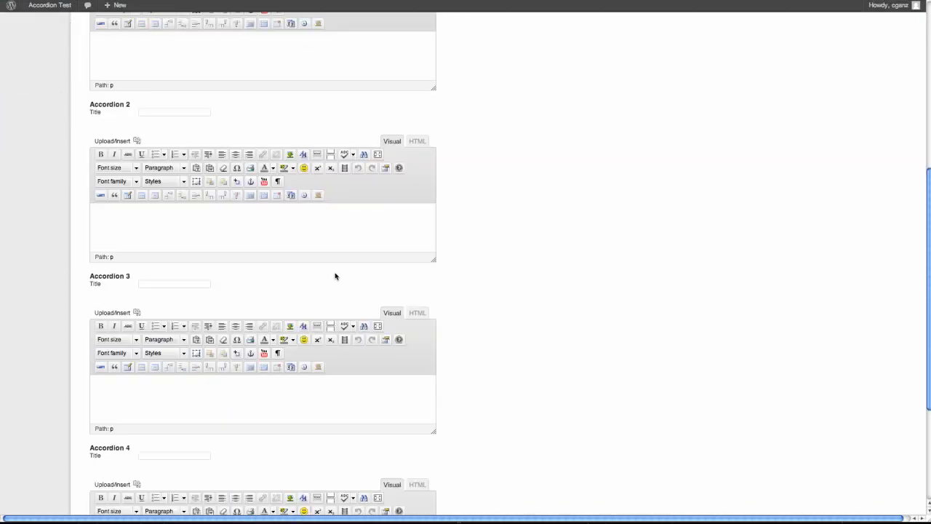
{"action": "scroll", "coordinate": [336, 276], "scroll_direction": "up", "scroll_amount": 2}
{"action": "scroll", "coordinate": [335, 276], "scroll_direction": "up", "scroll_amount": 3}
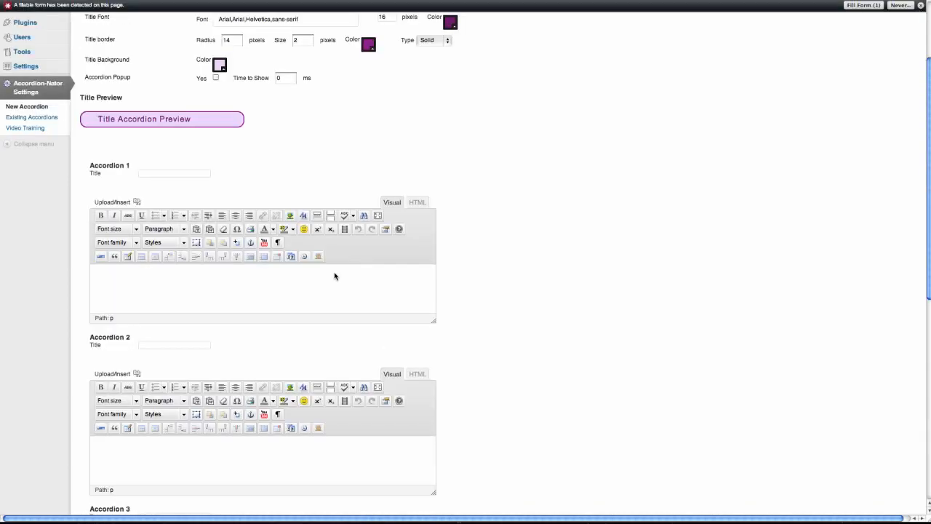
{"action": "scroll", "coordinate": [421, 295], "scroll_direction": "down", "scroll_amount": 5}
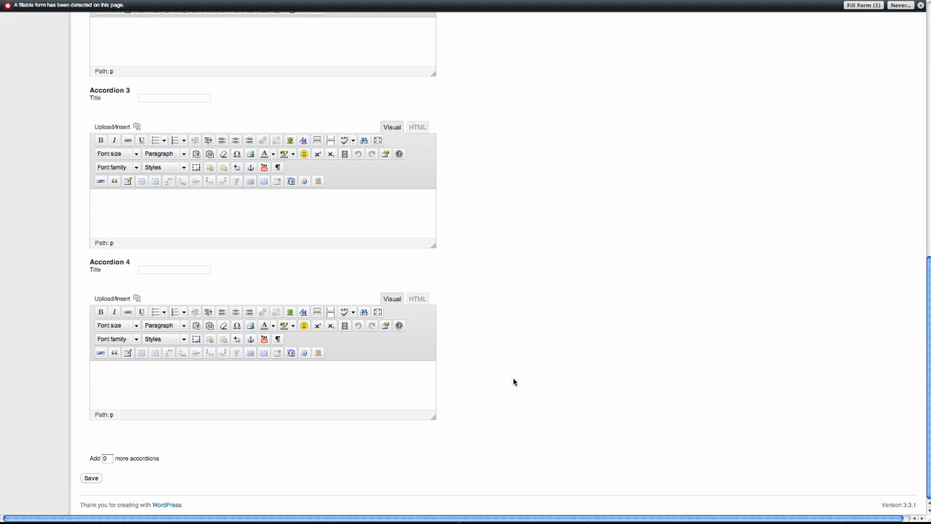
{"action": "scroll", "coordinate": [514, 381], "scroll_direction": "up", "scroll_amount": 4}
{"action": "scroll", "coordinate": [514, 381], "scroll_direction": "up", "scroll_amount": 5}
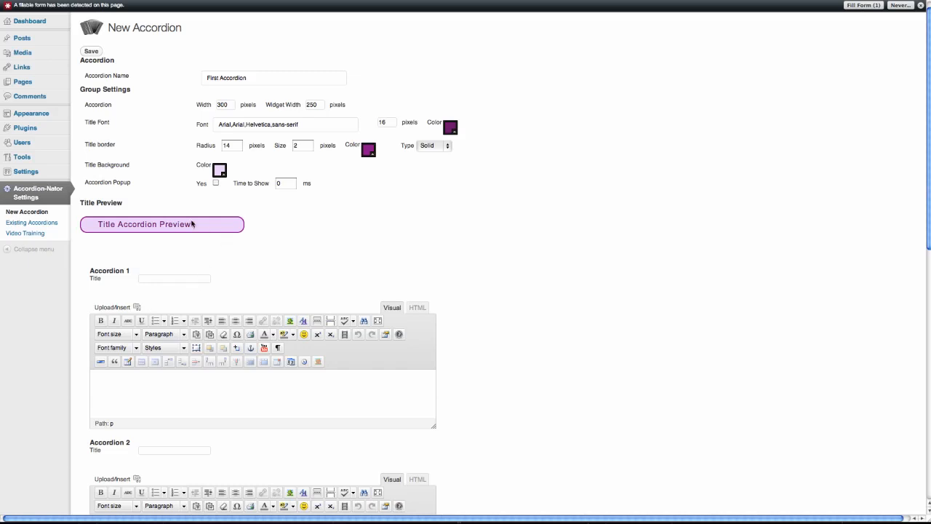
- Enter "Video" as the title of Accordion 1 and place the cursor in its content area
{"action": "left_click", "coordinate": [161, 278]}
{"action": "type", "text": "Video"}
{"action": "left_click", "coordinate": [243, 389]}
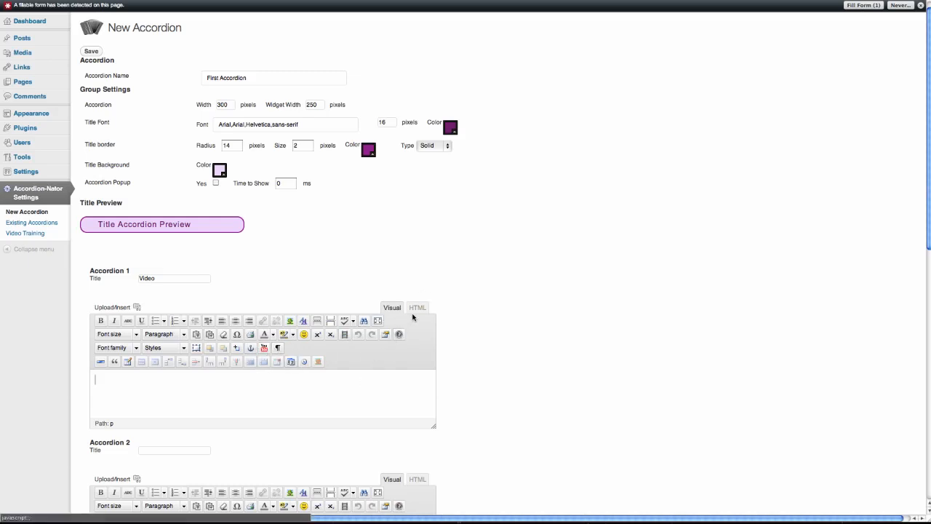
- Switch to TextEdit, copy the iframe code under Youtube Video Embed, and return to the accordion form
{"action": "mouse_move", "coordinate": [473, 519]}
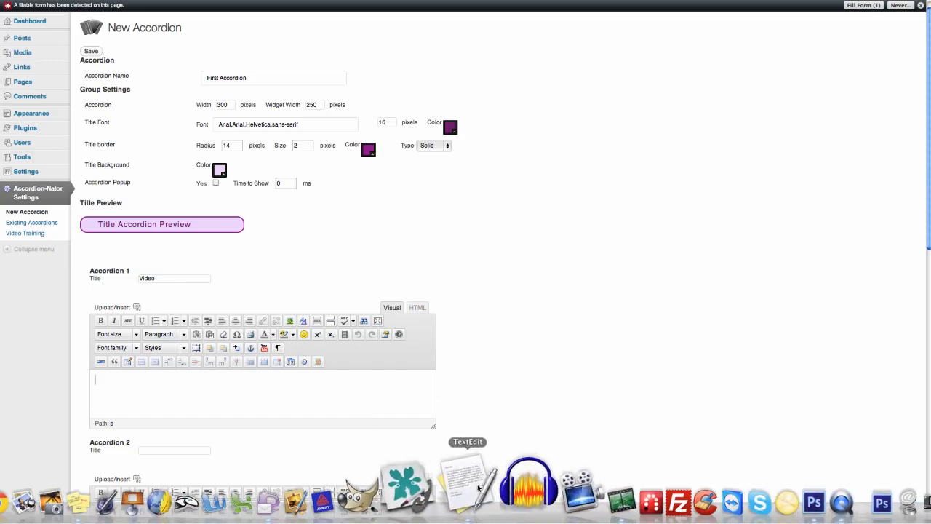
{"action": "left_click", "coordinate": [474, 484]}
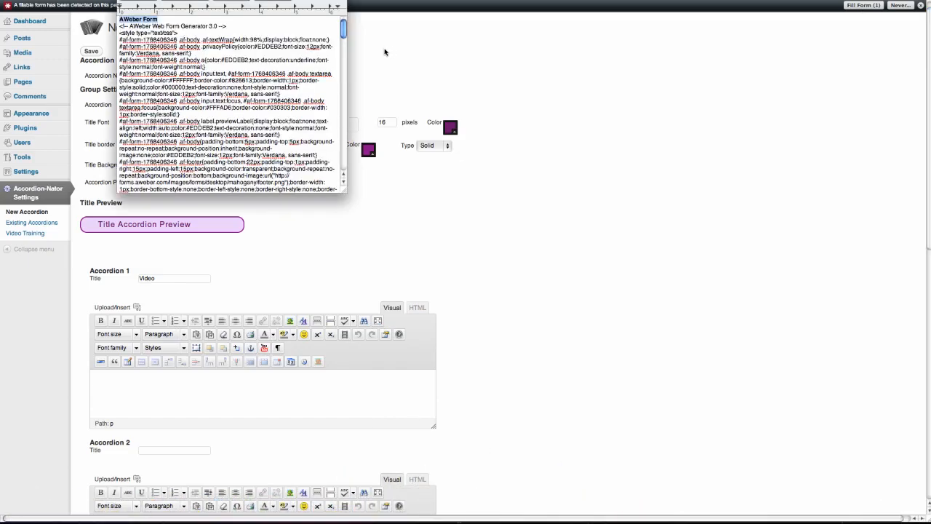
{"action": "left_click_drag", "start_coordinate": [344, 31], "coordinate": [329, 166]}
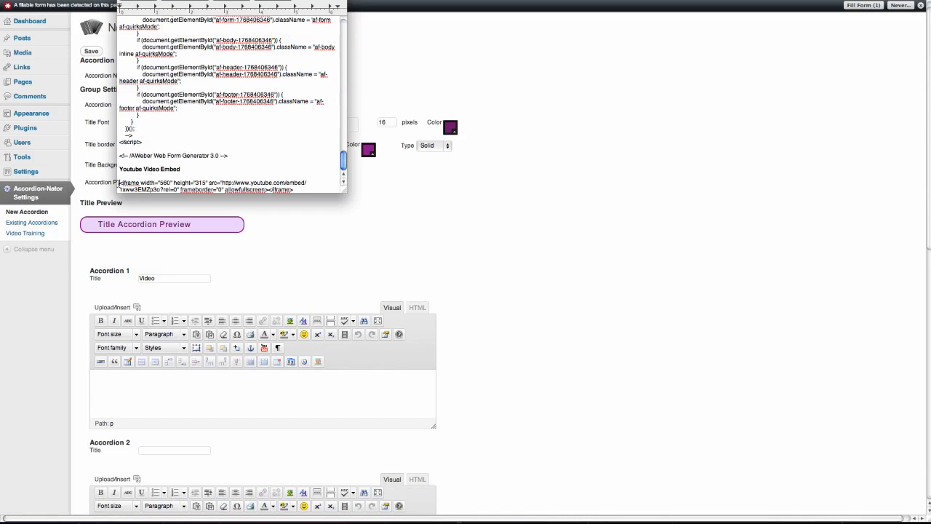
{"action": "left_click_drag", "start_coordinate": [119, 183], "coordinate": [310, 190]}
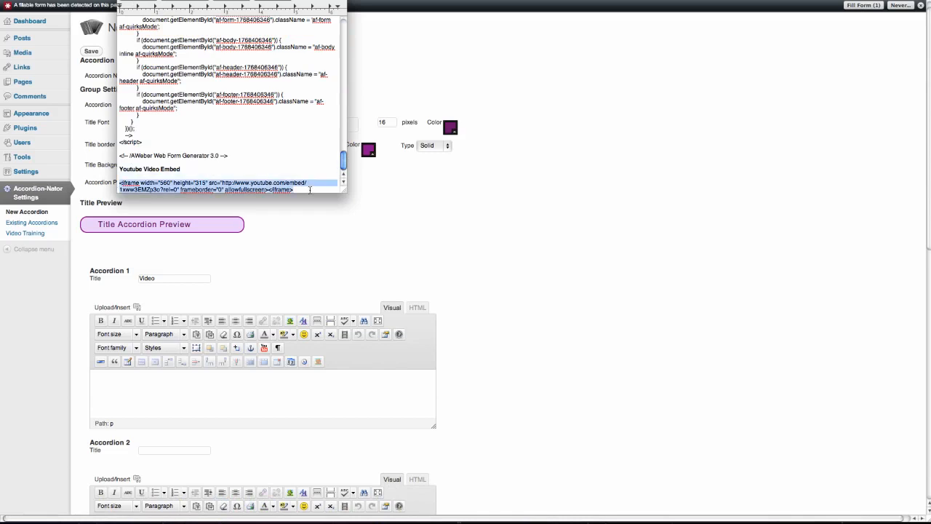
{"action": "left_click", "coordinate": [532, 234]}
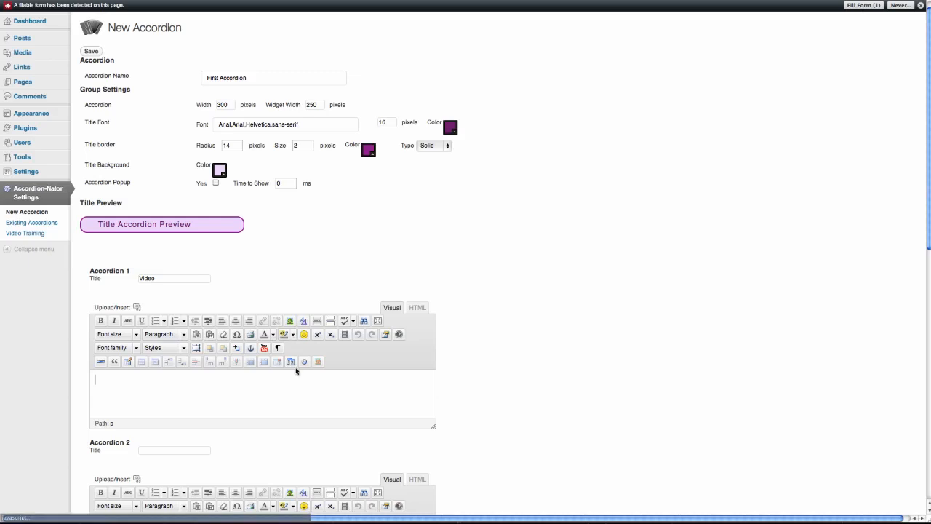
- Paste the YouTube iframe code into Accordion 1's content as HTML and check it in both HTML and visual view
{"action": "left_click", "coordinate": [418, 307]}
{"action": "key", "text": "ctrl+v"}
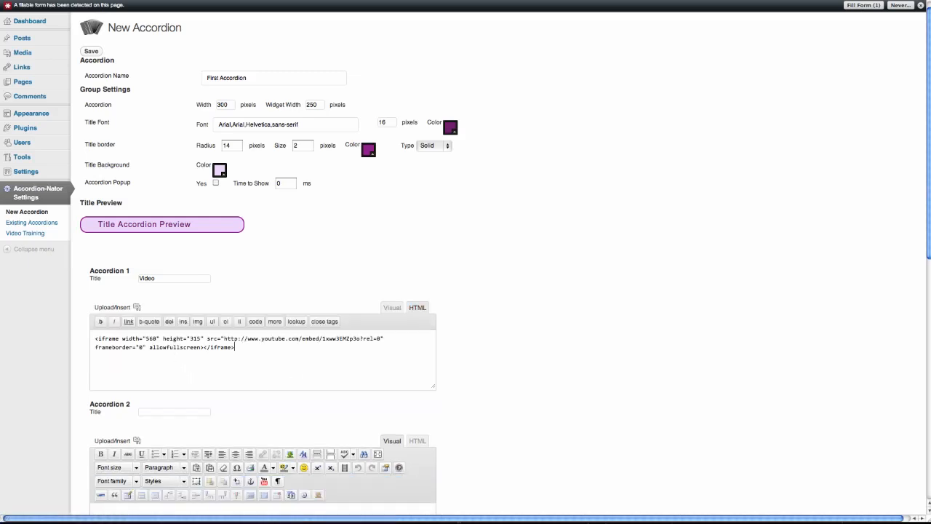
{"action": "left_click", "coordinate": [387, 308]}
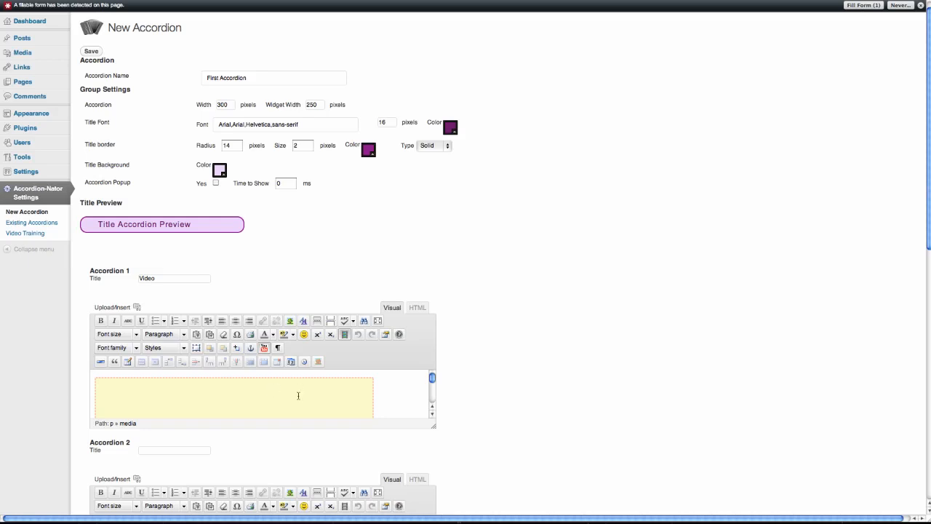
{"action": "left_click", "coordinate": [416, 309]}
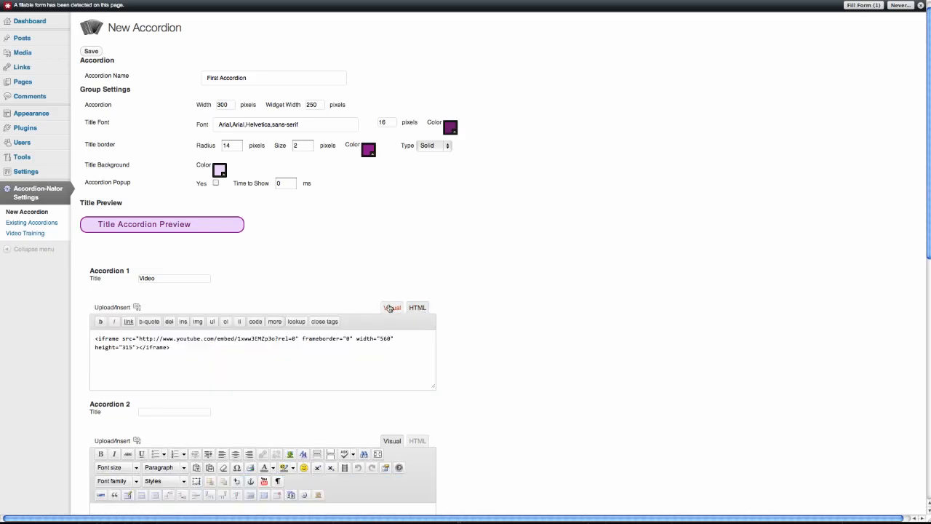
{"action": "left_click", "coordinate": [391, 307]}
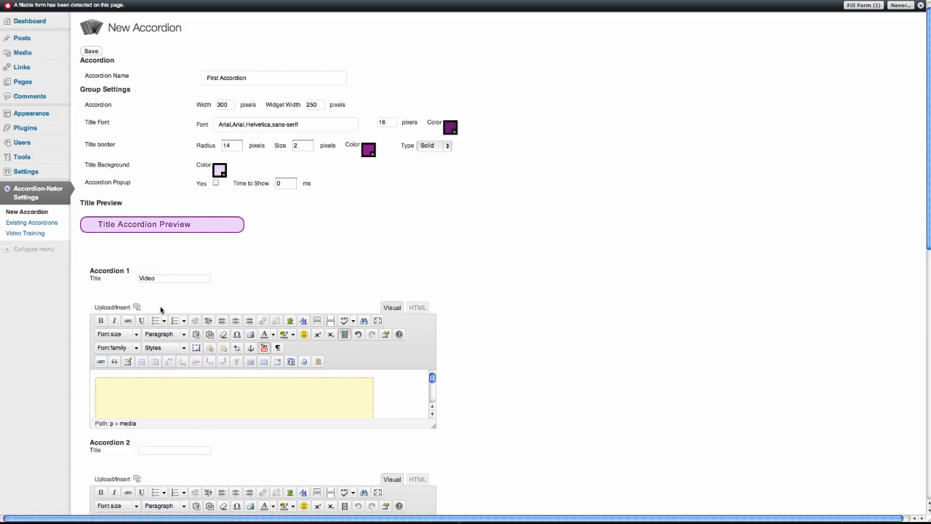
- Extend the title of Accordion 1 to "Training Video"
{"action": "left_click", "coordinate": [140, 278]}
{"action": "type", "text": "Training"}
{"action": "scroll", "coordinate": [235, 398], "scroll_direction": "down", "scroll_amount": 1}
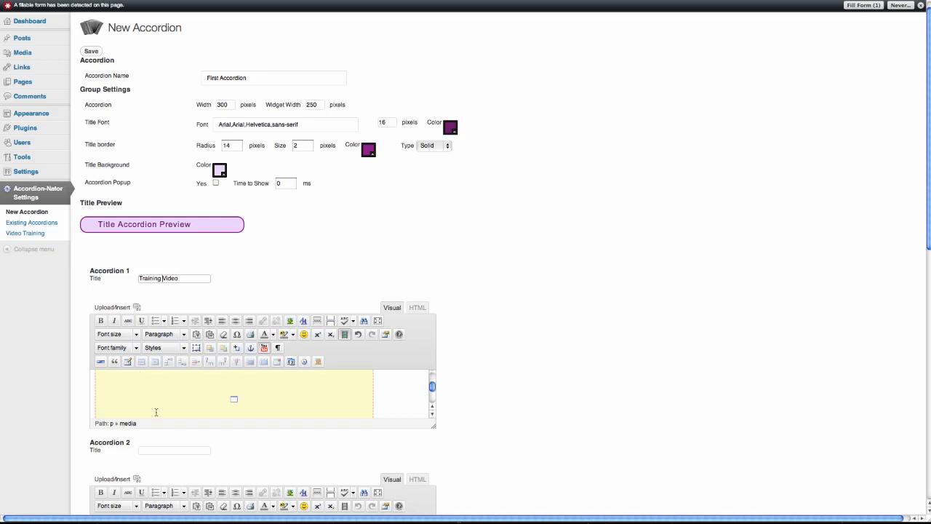
- Enter "AWeber Form" as the title of Accordion 2
{"action": "left_click", "coordinate": [151, 448]}
{"action": "type", "text": "AWeber"}
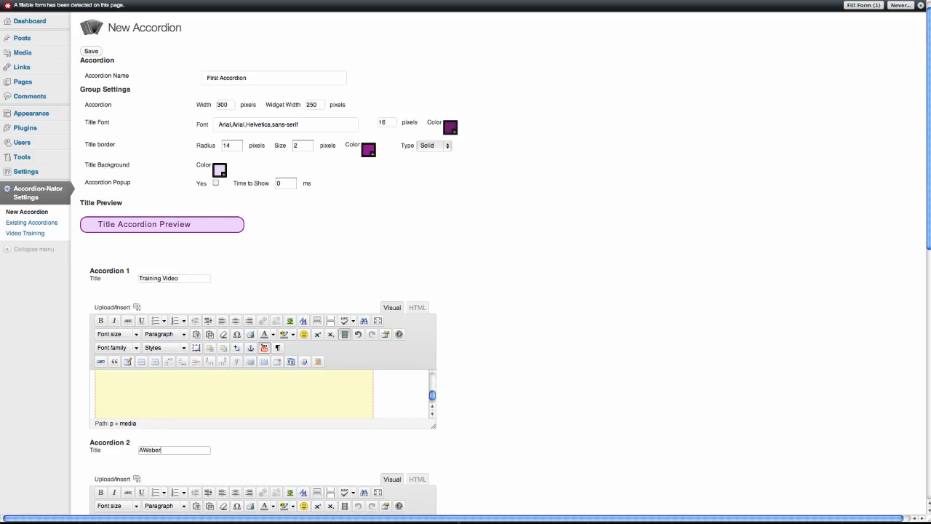
{"action": "type", "text": " Form"}
{"action": "scroll", "coordinate": [615, 367], "scroll_direction": "down", "scroll_amount": 3}
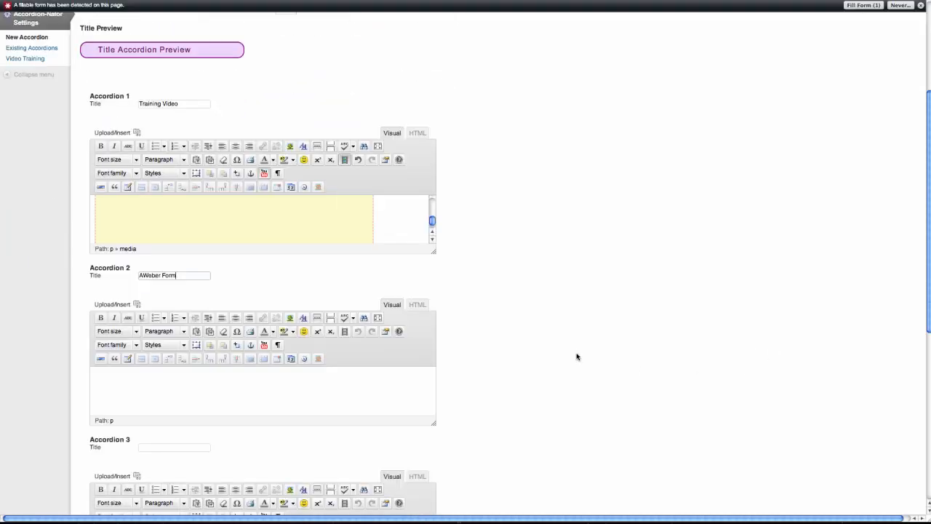
- Switch to TextEdit and select the whole AWeber Web Form Generator 3.0 code under AWeber Form for copying
{"action": "mouse_move", "coordinate": [514, 518]}
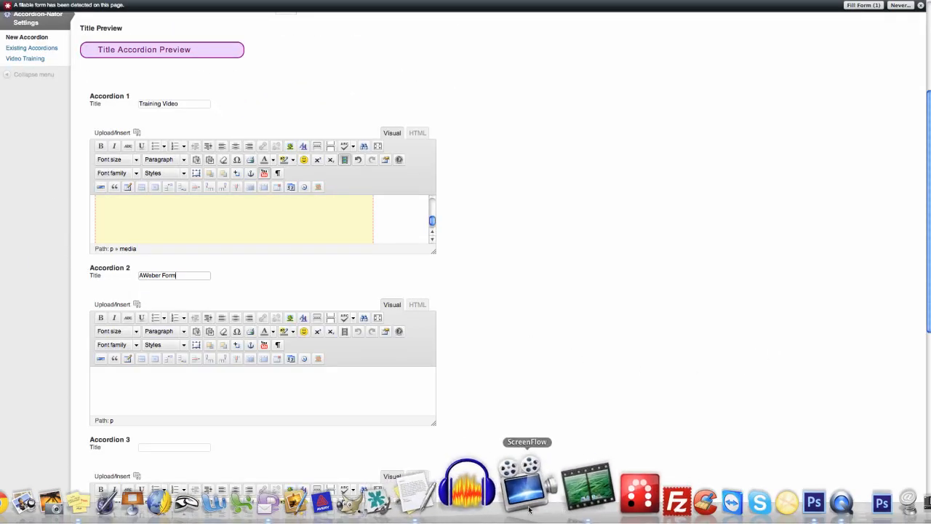
{"action": "left_click", "coordinate": [473, 491]}
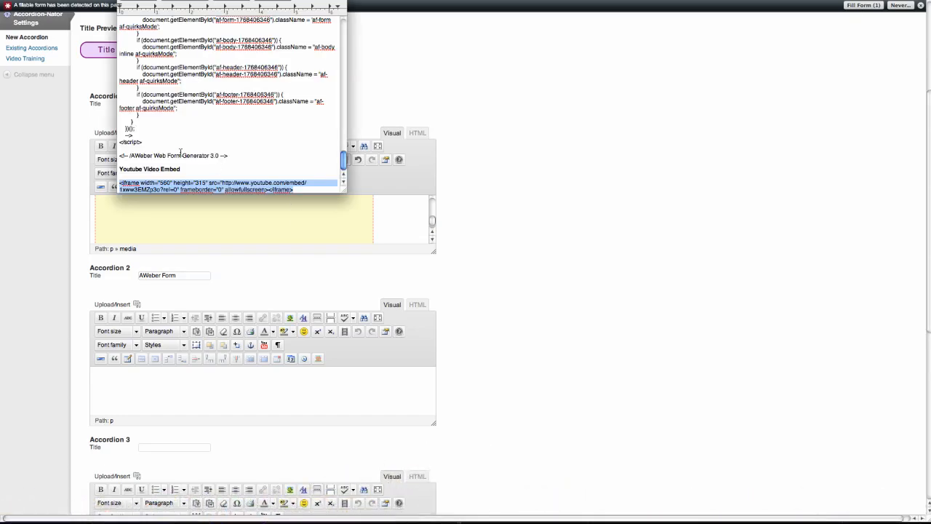
{"action": "left_click_drag", "start_coordinate": [237, 158], "coordinate": [233, 6]}
{"action": "left_click", "coordinate": [128, 32]}
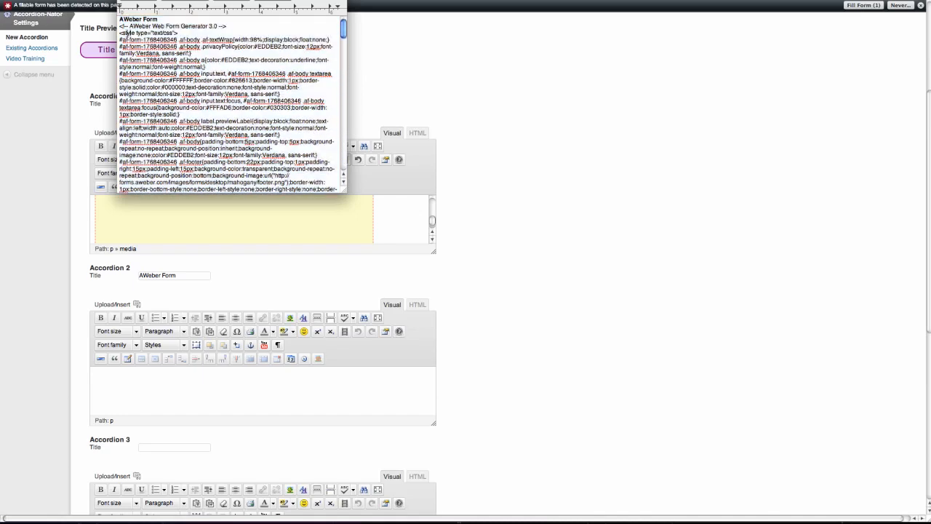
{"action": "left_click_drag", "start_coordinate": [121, 26], "coordinate": [226, 156]}
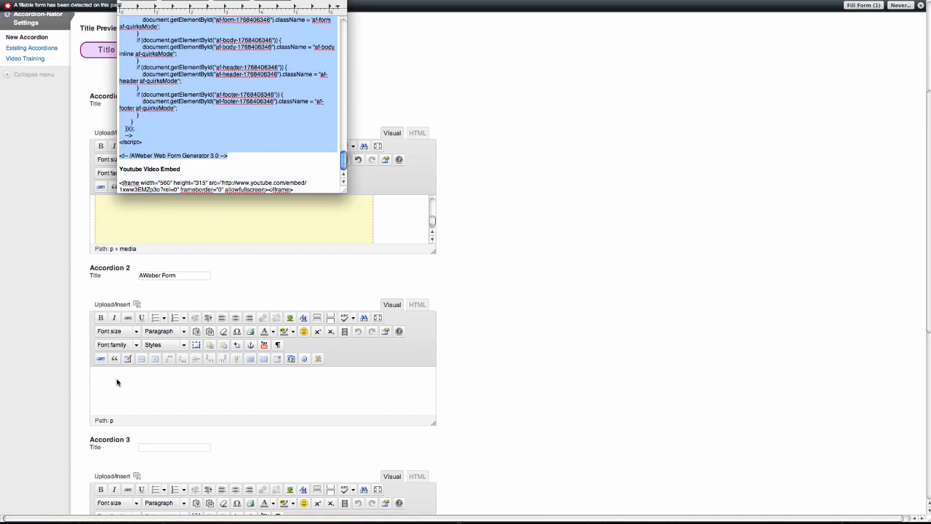
- Return to the accordion form, paste the AWeber code into Accordion 2's content as HTML, and switch it back to visual view
{"action": "left_click", "coordinate": [119, 381]}
{"action": "left_click", "coordinate": [414, 306]}
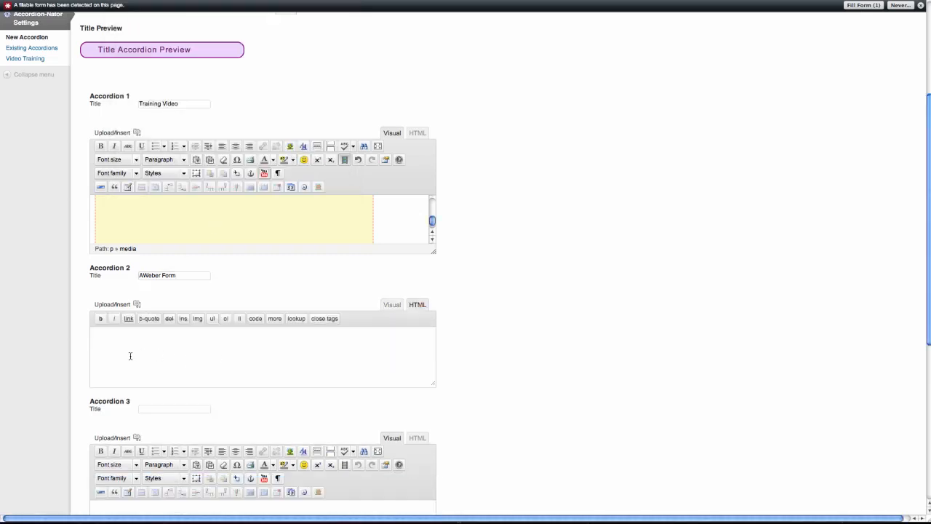
{"action": "left_click", "coordinate": [124, 345]}
{"action": "key", "text": "super+v"}
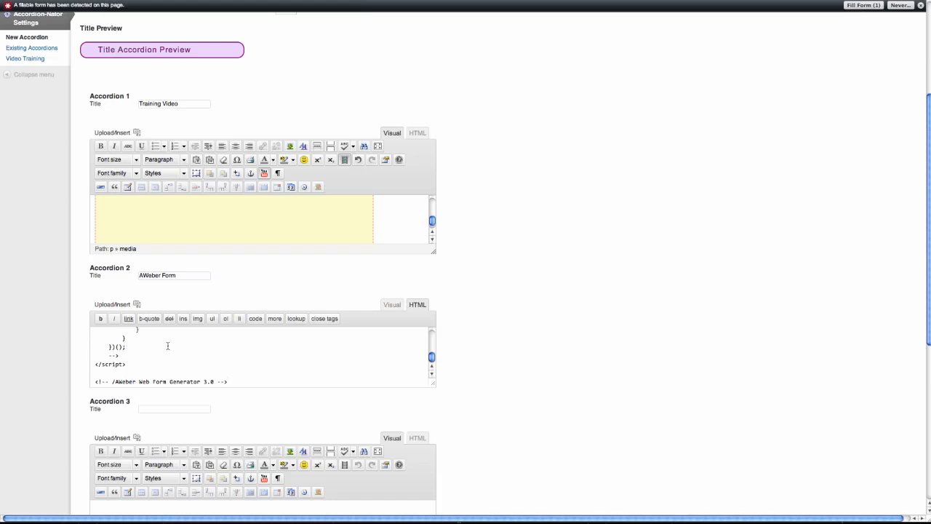
{"action": "left_click", "coordinate": [392, 304]}
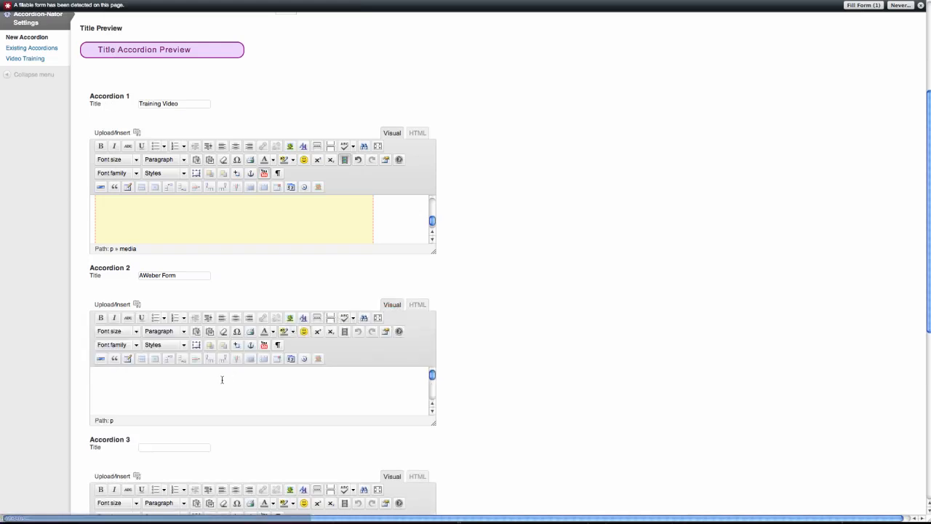
{"action": "scroll", "coordinate": [222, 379], "scroll_direction": "up", "scroll_amount": 2}
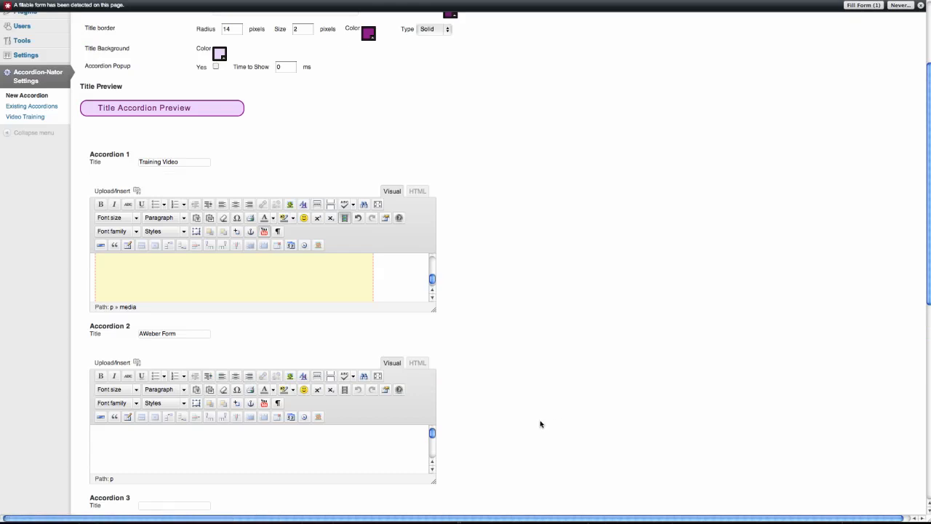
- Enter "Training PDF" as the title of Accordion 3
{"action": "scroll", "coordinate": [540, 423], "scroll_direction": "down", "scroll_amount": 3}
{"action": "left_click", "coordinate": [188, 389]}
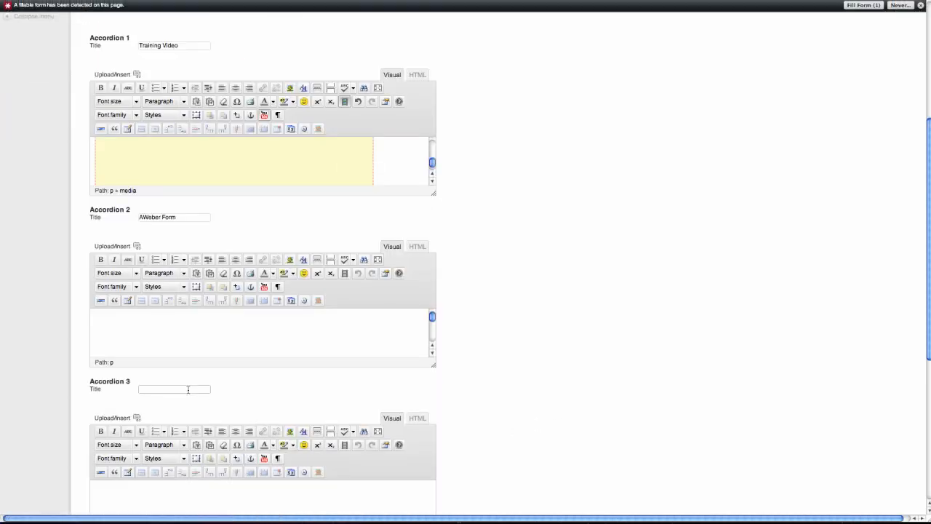
{"action": "type", "text": "Training"}
{"action": "type", "text": " Sessi"}
{"action": "key", "text": "BackSpace"}
{"action": "key", "text": "BackSpace"}
{"action": "key", "text": "BackSpace"}
{"action": "key", "text": "BackSpace"}
{"action": "type", "text": "PDF"}
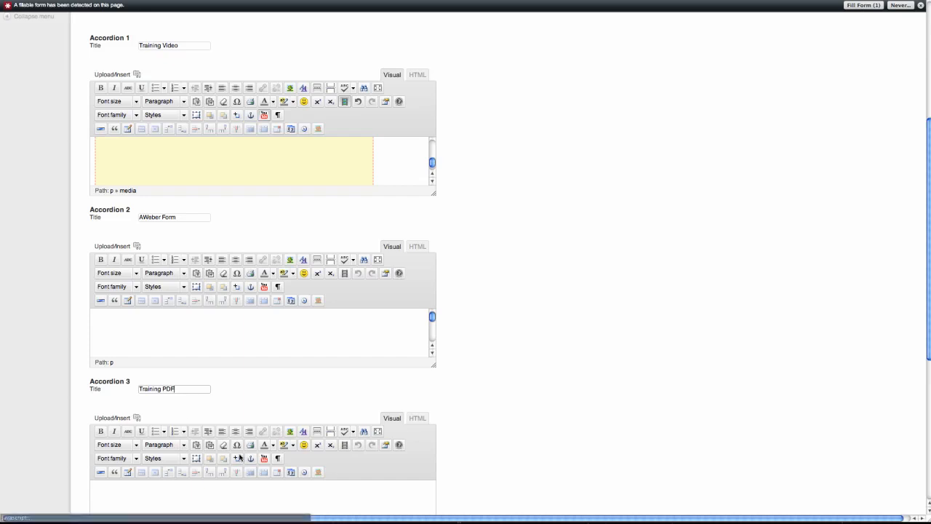
{"action": "scroll", "coordinate": [250, 478], "scroll_direction": "down", "scroll_amount": 2}
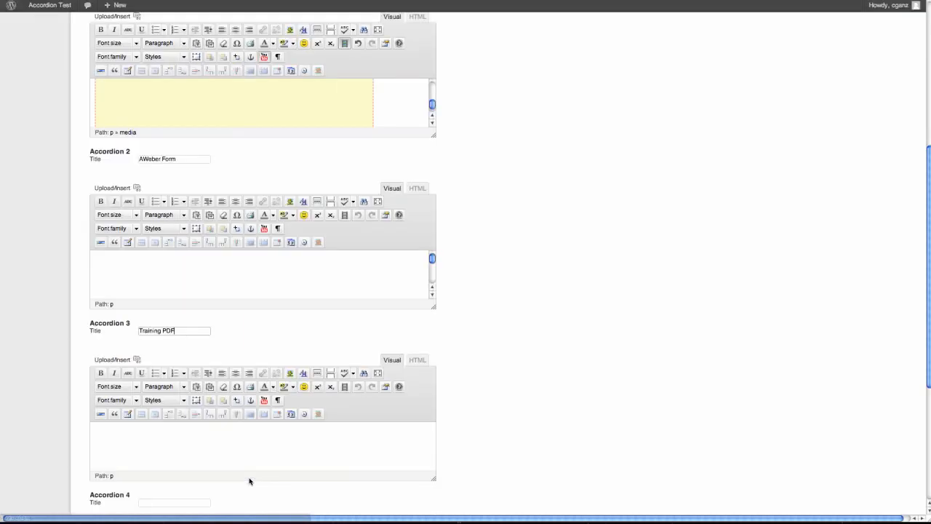
{"action": "left_click", "coordinate": [176, 441]}
{"action": "type", "text": "Links"}
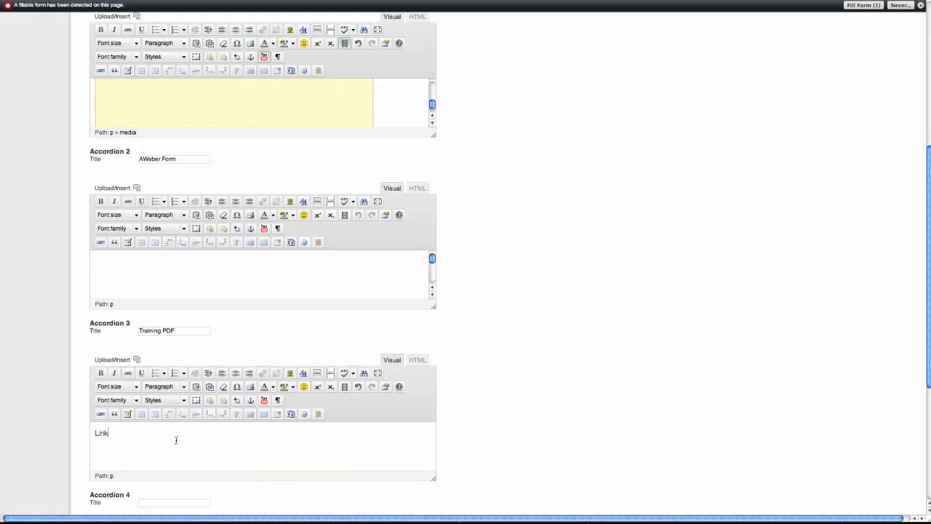
{"action": "left_click_drag", "start_coordinate": [116, 439], "coordinate": [95, 437]}
{"action": "left_click", "coordinate": [263, 372]}
{"action": "left_click", "coordinate": [420, 234]}
{"action": "type", "text": "www"}
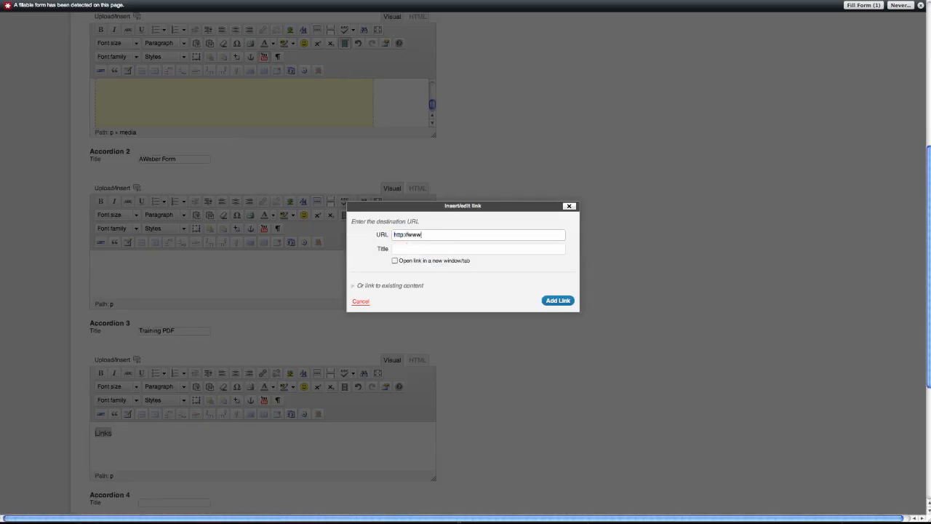
{"action": "type", "text": ".mobilemarketcreator.com"}
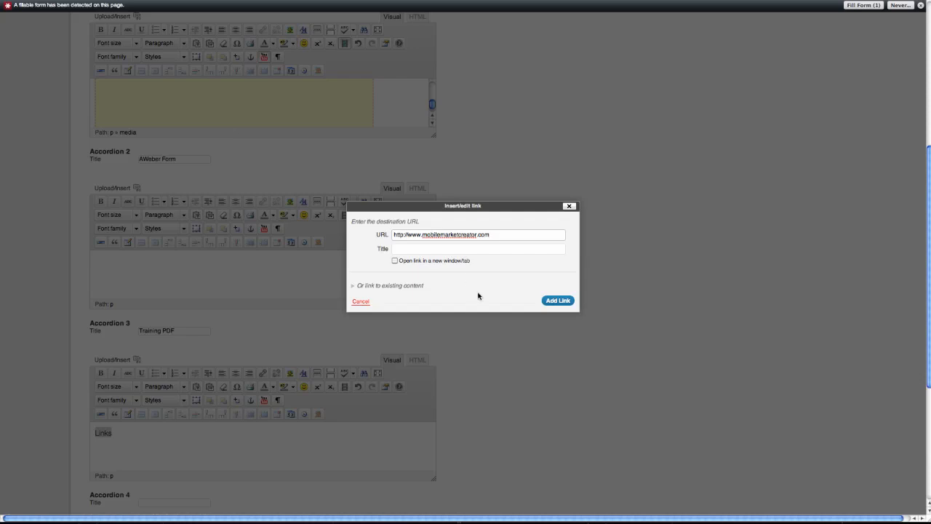
{"action": "left_click", "coordinate": [558, 301]}
- Leave Accordion 4 empty and save the accordion
{"action": "scroll", "coordinate": [165, 420], "scroll_direction": "down", "scroll_amount": 3}
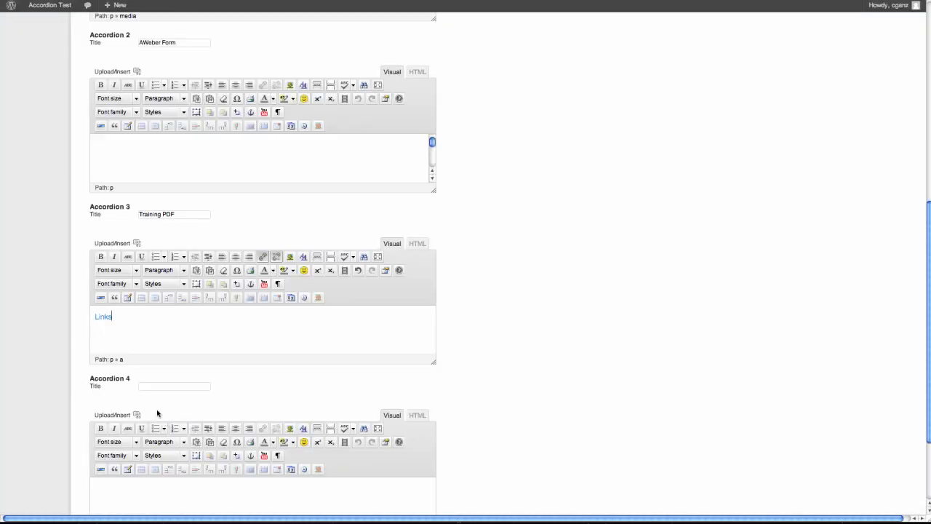
{"action": "left_click", "coordinate": [185, 386]}
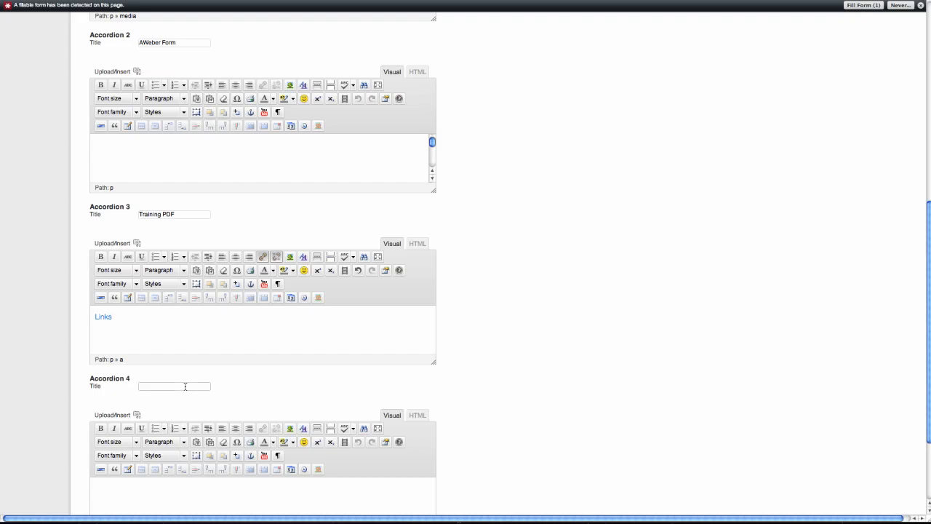
{"action": "scroll", "coordinate": [258, 395], "scroll_direction": "down", "scroll_amount": 3}
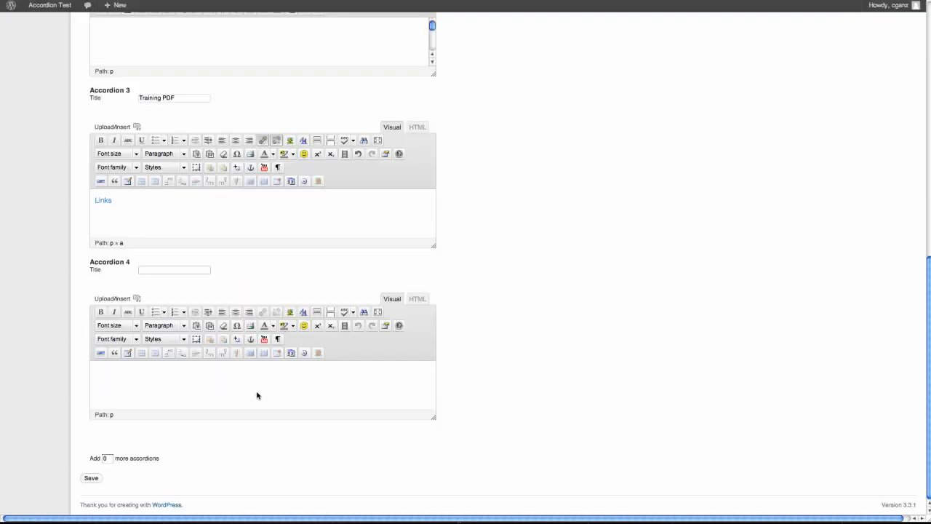
{"action": "left_click", "coordinate": [100, 478]}
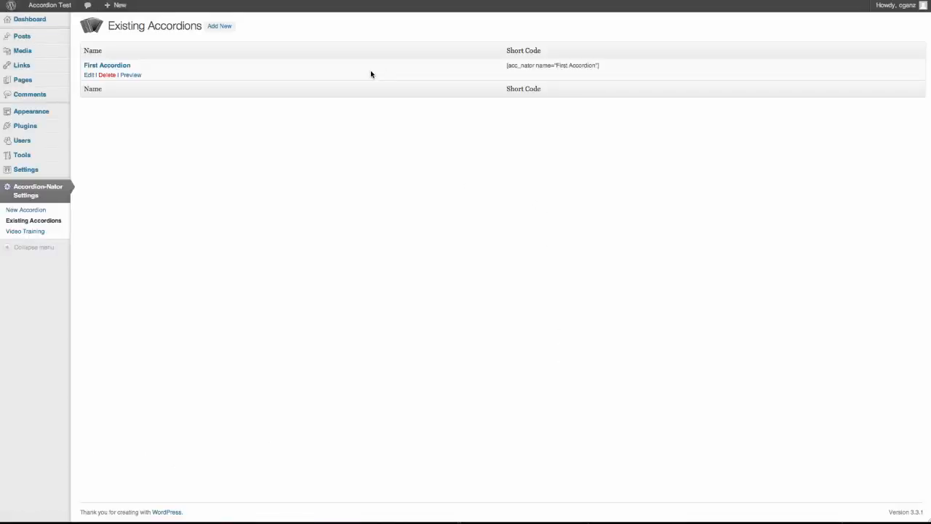
- Copy the short code of First Accordion from the existing accordions list
{"action": "left_click_drag", "start_coordinate": [602, 65], "coordinate": [508, 65]}
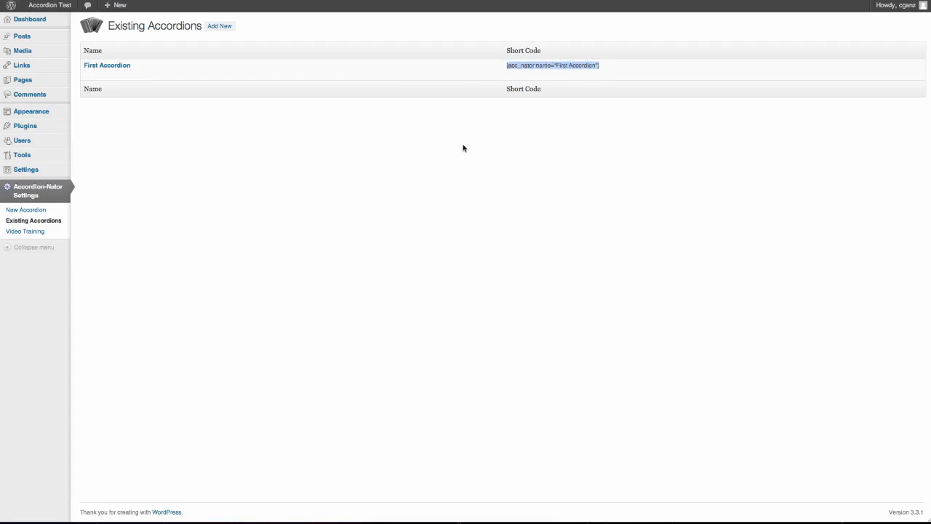
{"action": "right_click", "coordinate": [545, 65]}
{"action": "left_click", "coordinate": [564, 68]}
- Open the Accordion Test page for editing from the list of all pages
{"action": "mouse_move", "coordinate": [31, 81]}
{"action": "left_click", "coordinate": [83, 80]}
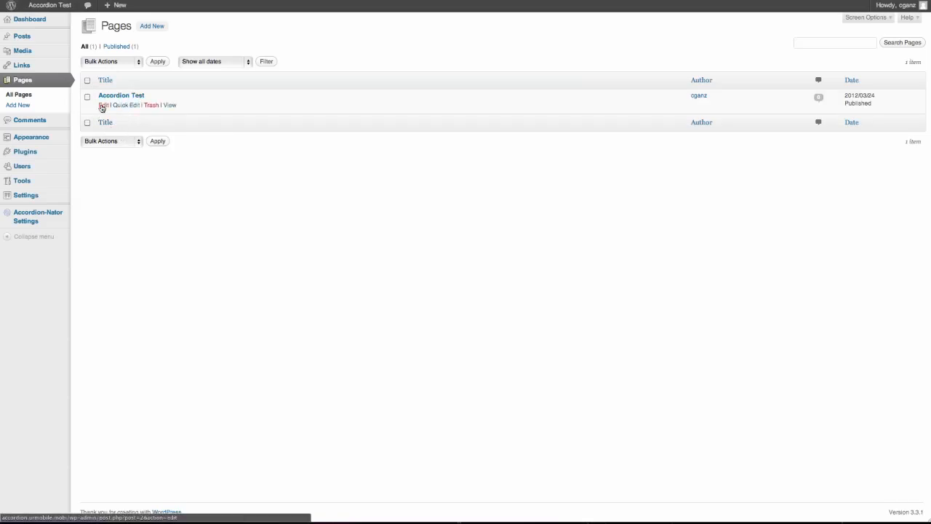
{"action": "left_click", "coordinate": [104, 106]}
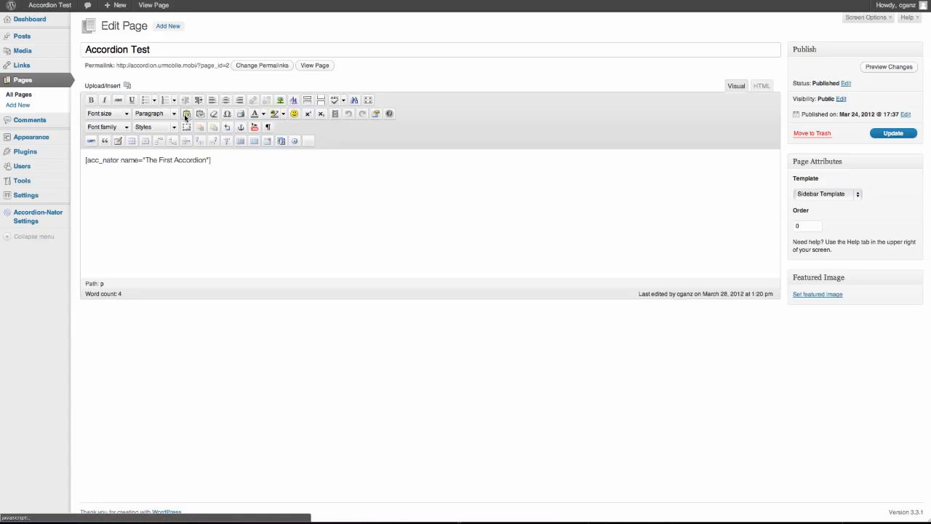
- Replace the page's existing short code with [acc_nator name="First Accordion"] and update the page
{"action": "left_click_drag", "start_coordinate": [232, 162], "coordinate": [50, 162]}
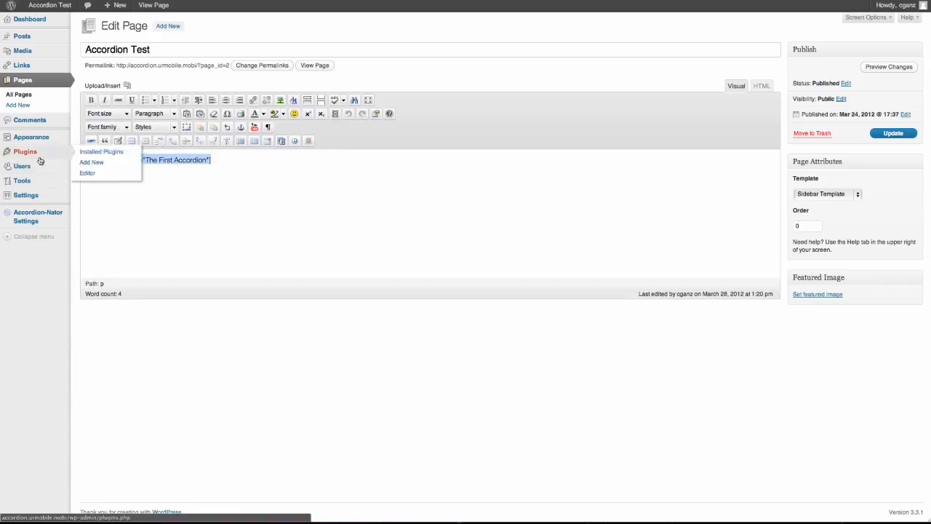
{"action": "key", "text": "ctrl+x"}
{"action": "right_click", "coordinate": [110, 173]}
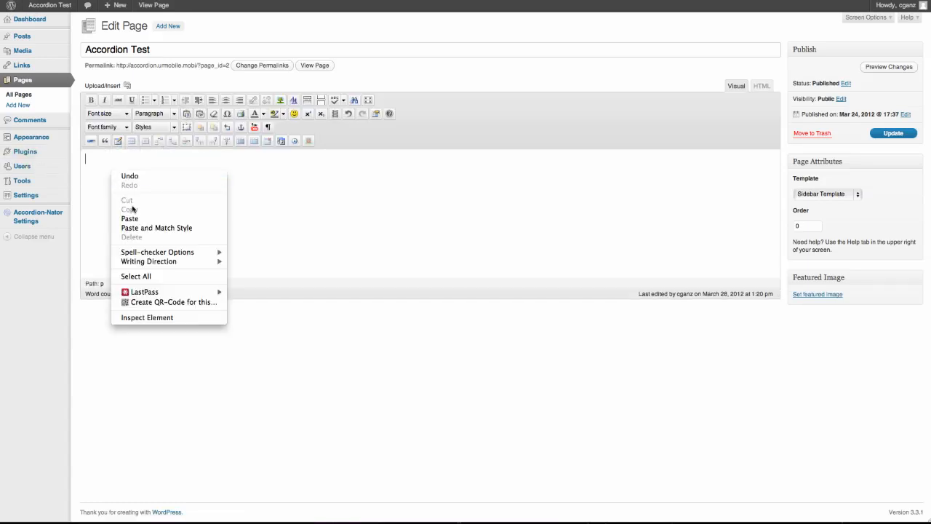
{"action": "left_click", "coordinate": [137, 217]}
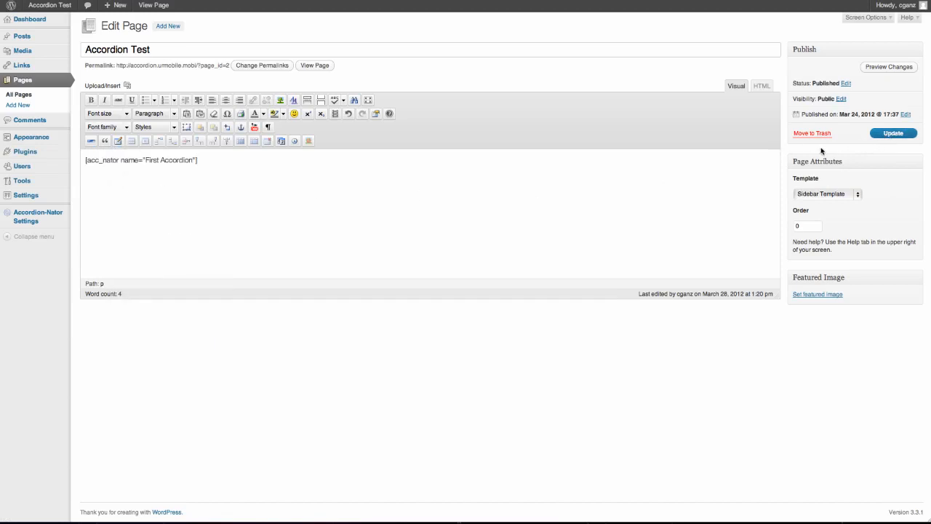
{"action": "left_click", "coordinate": [894, 134]}
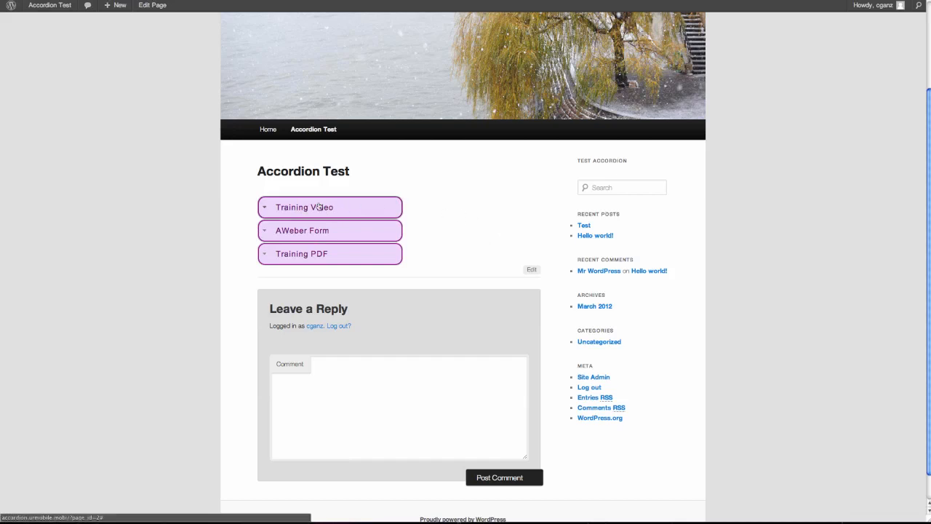
- On the published Accordion Test page, expand and collapse the Training Video, AWeber Form and Training PDF sections to check their content
{"action": "left_click", "coordinate": [264, 208]}
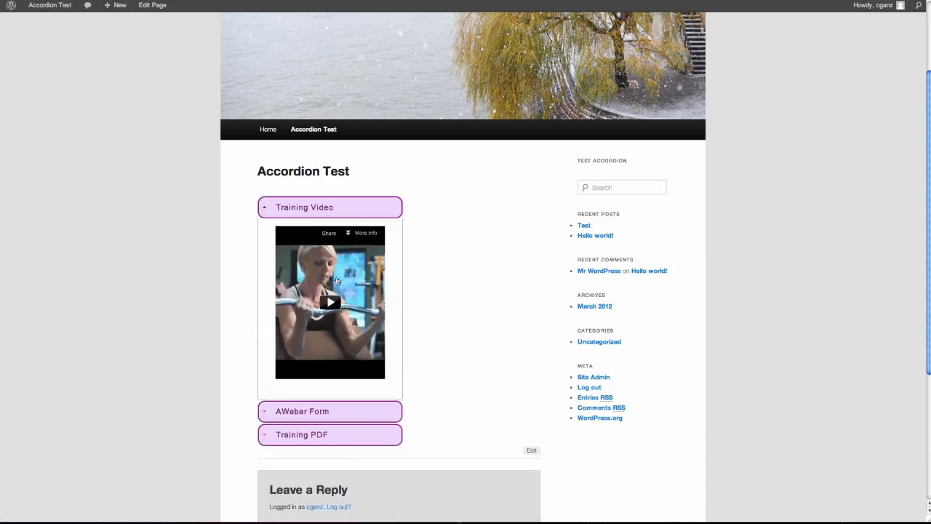
{"action": "left_click", "coordinate": [264, 210]}
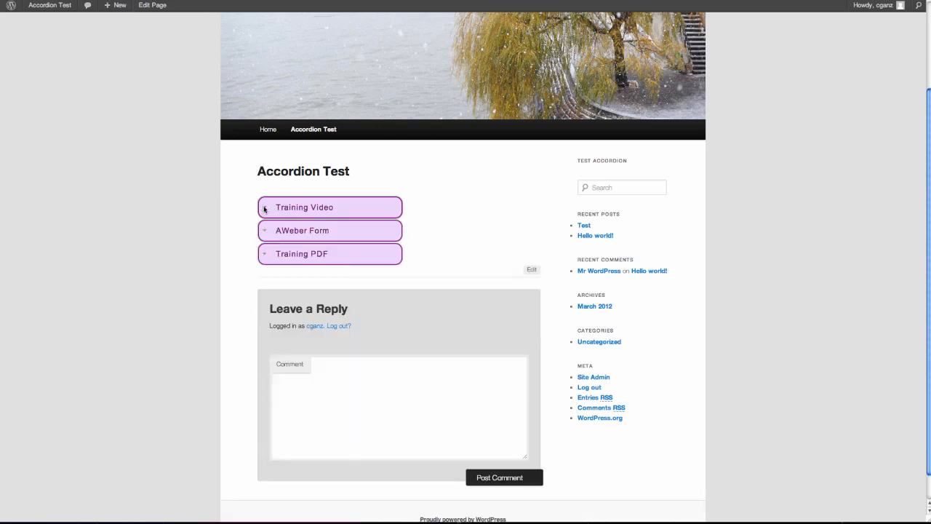
{"action": "left_click", "coordinate": [265, 230]}
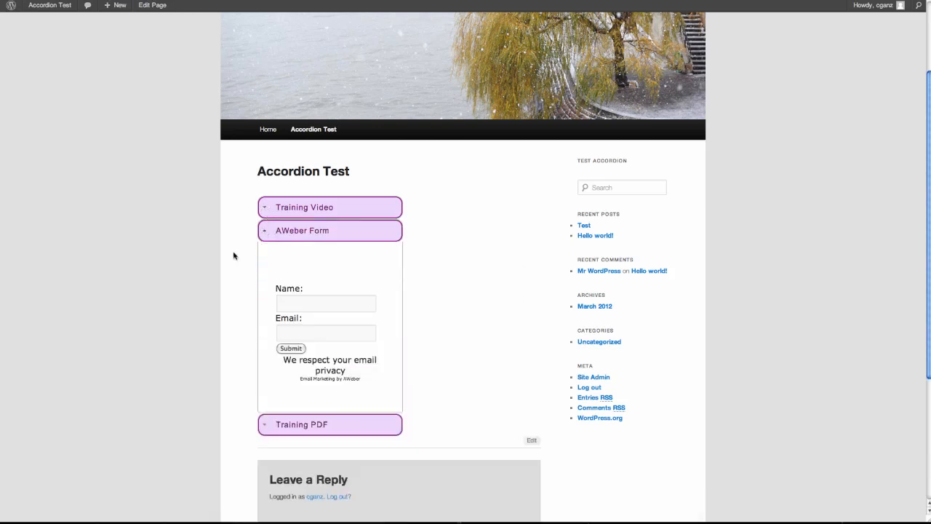
{"action": "left_click", "coordinate": [265, 230]}
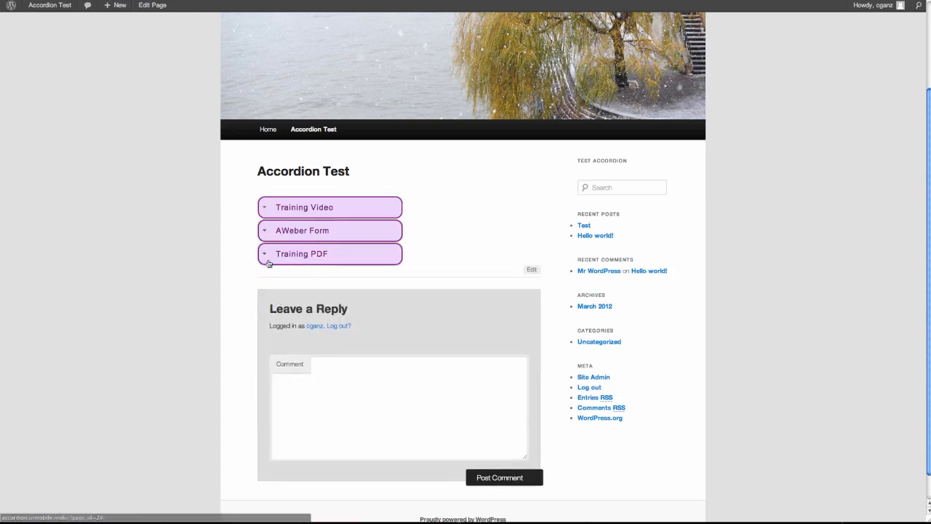
{"action": "left_click", "coordinate": [265, 254]}
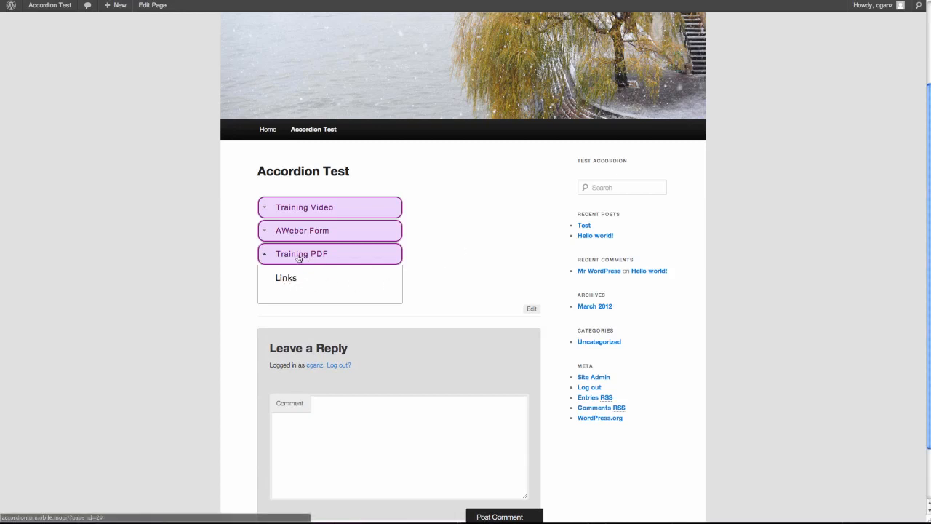
{"action": "left_click", "coordinate": [264, 254]}
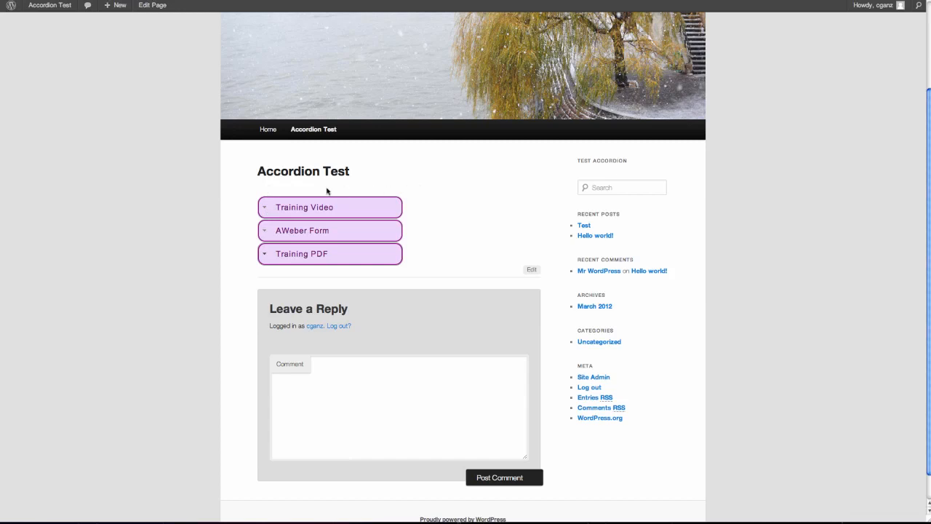
- Expand the Training Video section again, play the embedded video briefly and pause it
{"action": "left_click", "coordinate": [265, 210]}
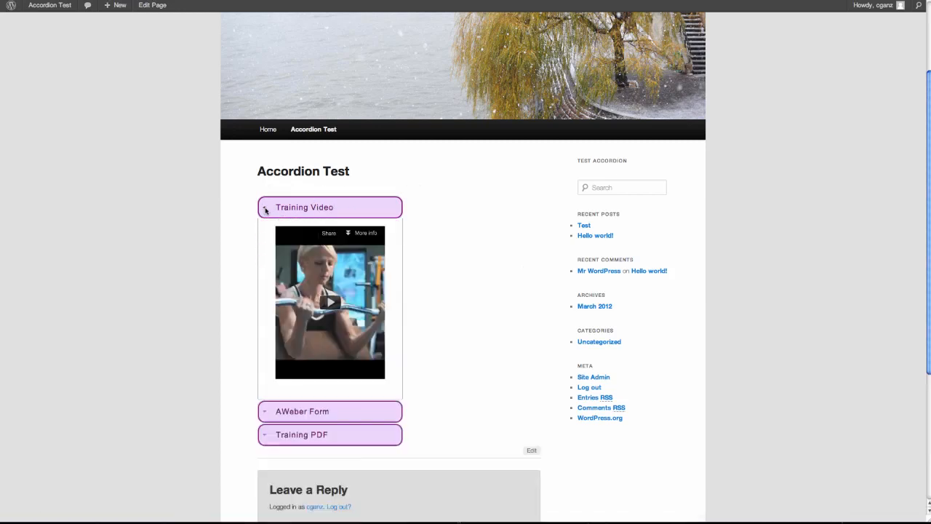
{"action": "left_click", "coordinate": [330, 302]}
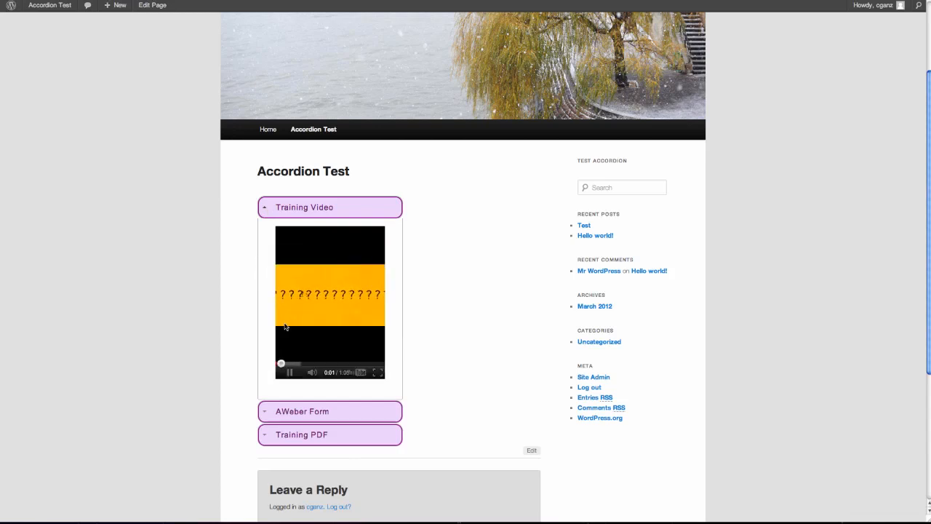
{"action": "left_click", "coordinate": [293, 372]}
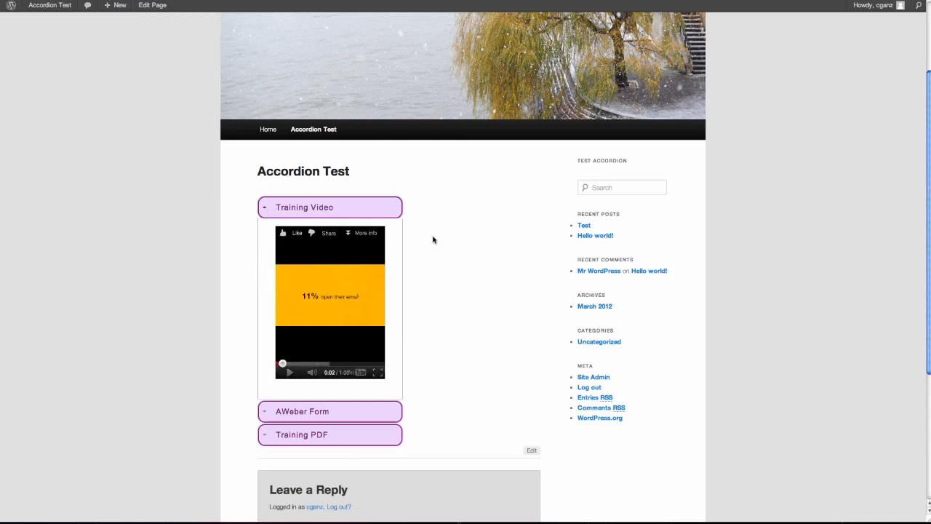